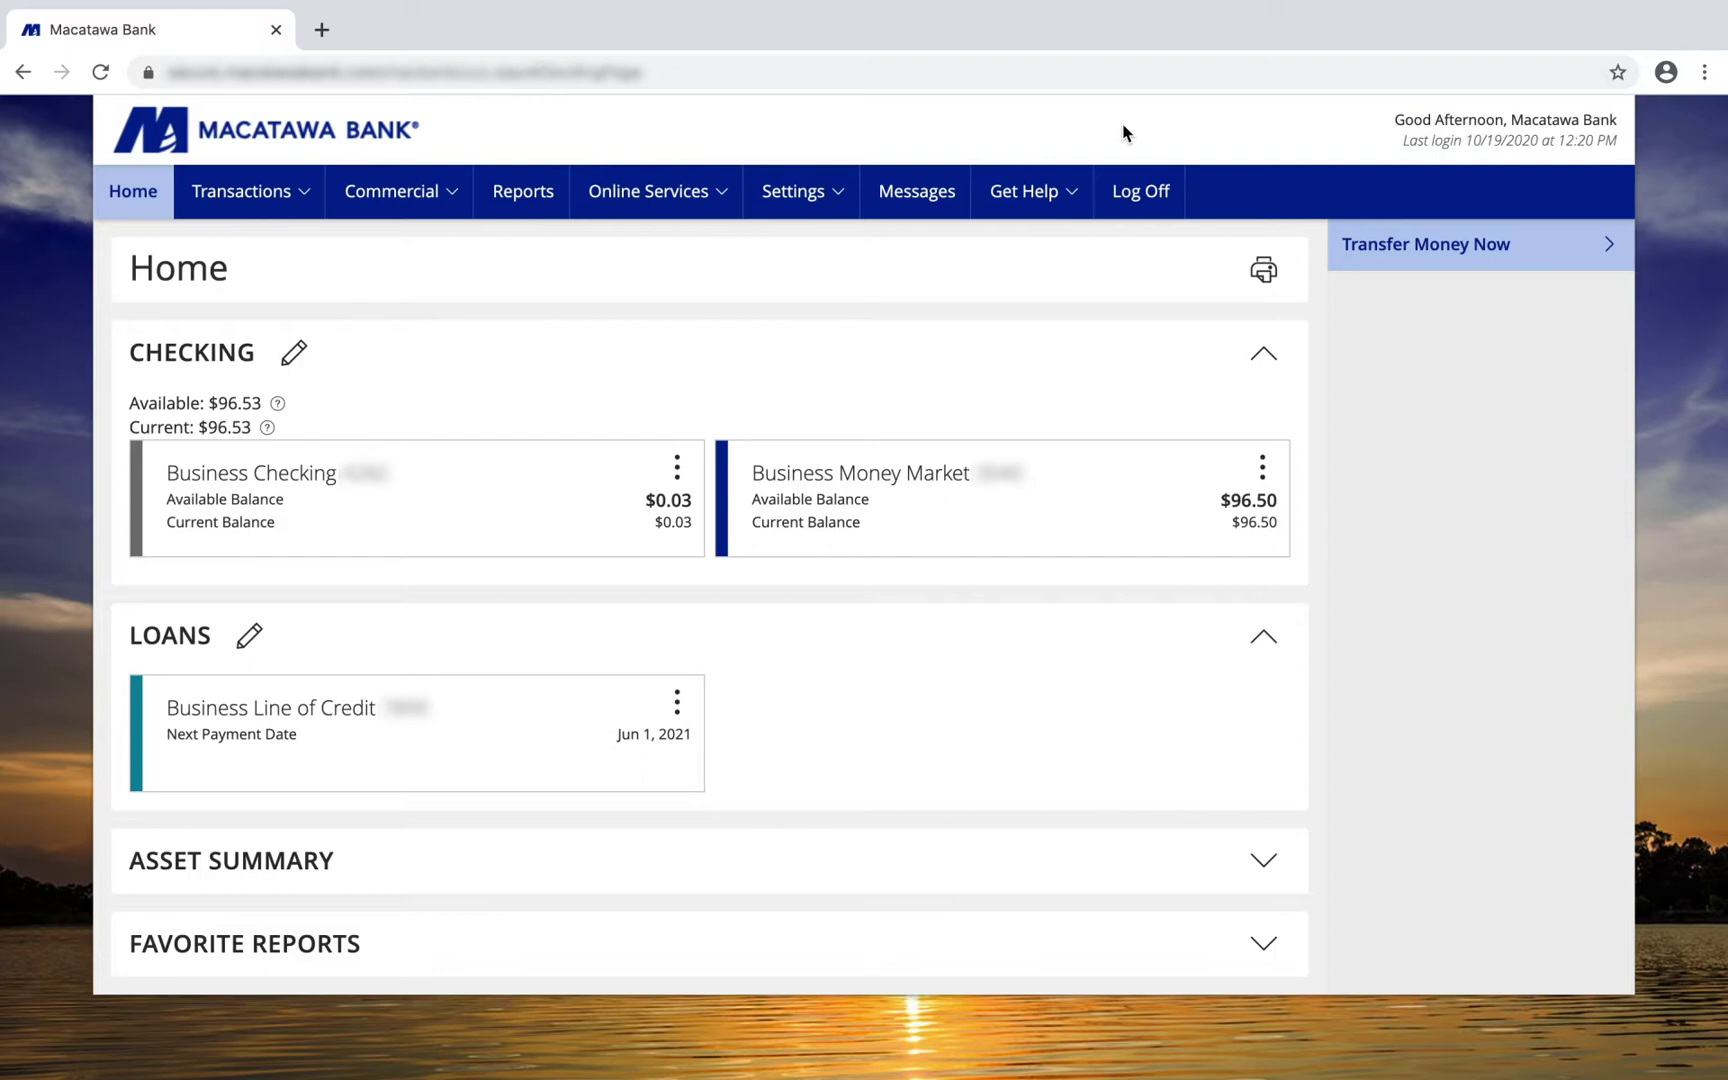
Go to the Payroll payments page through the Commercial menu.
click(451, 200)
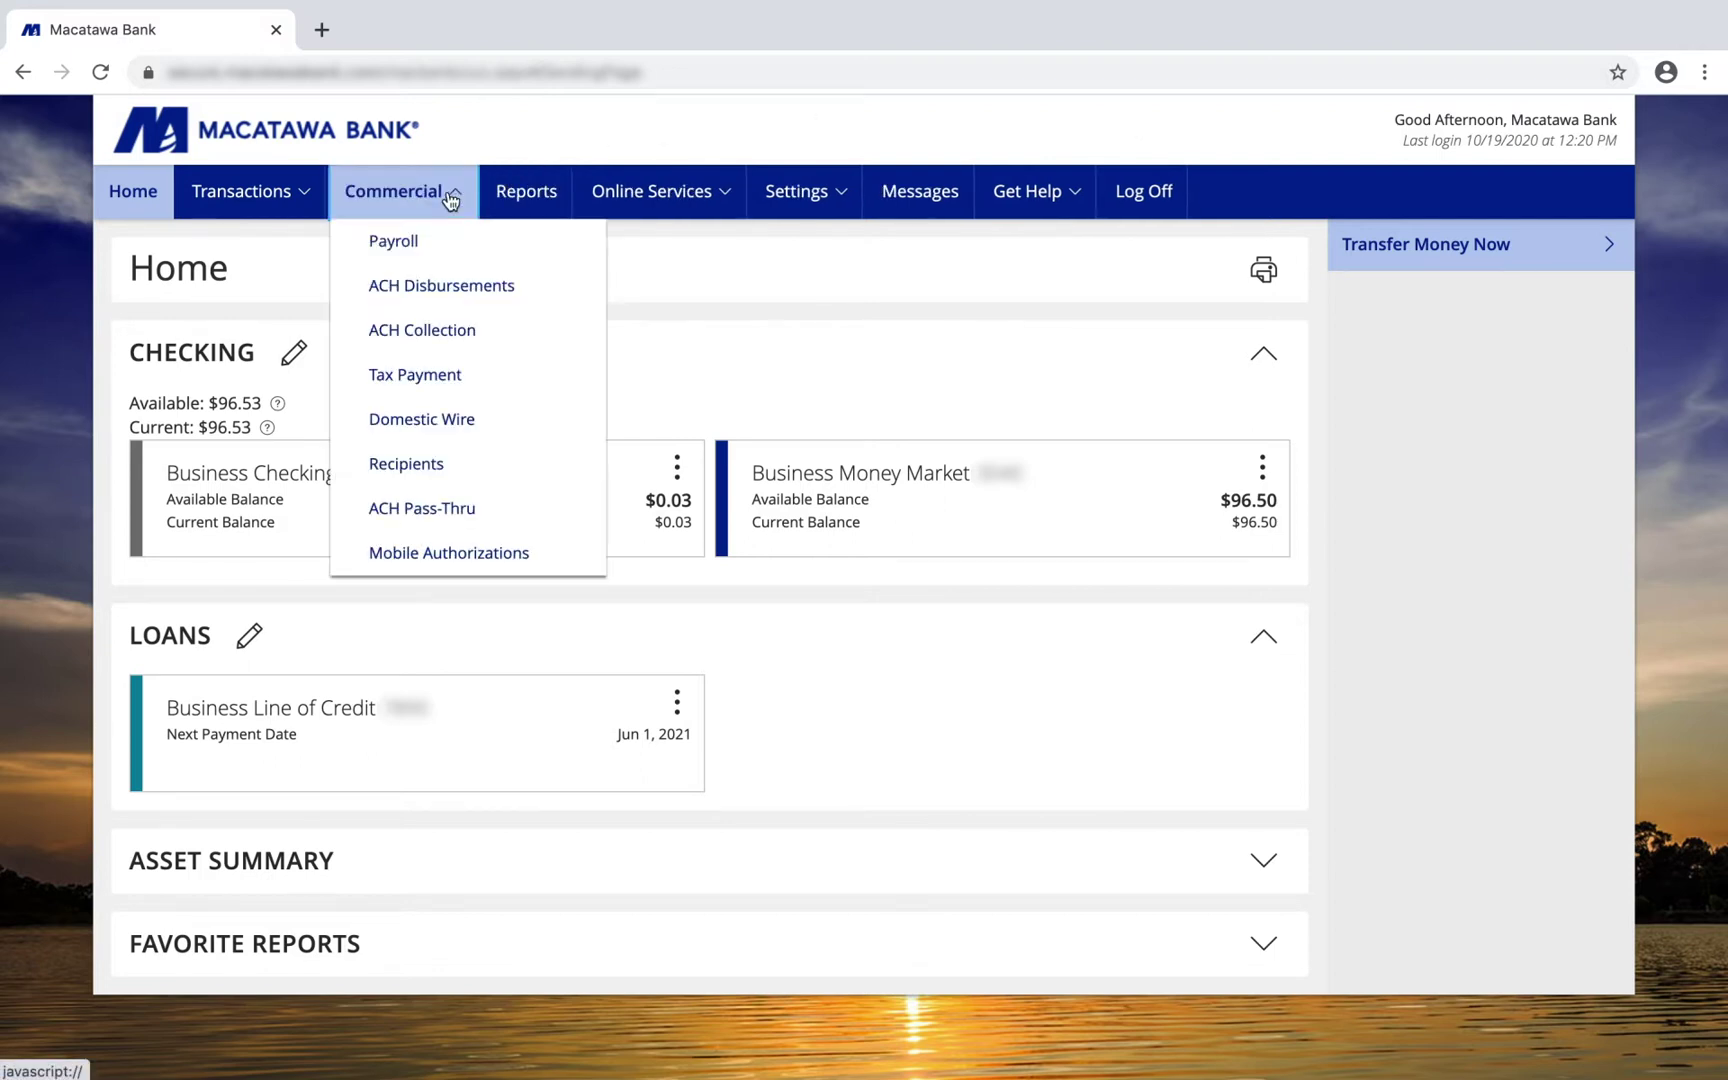
click(444, 254)
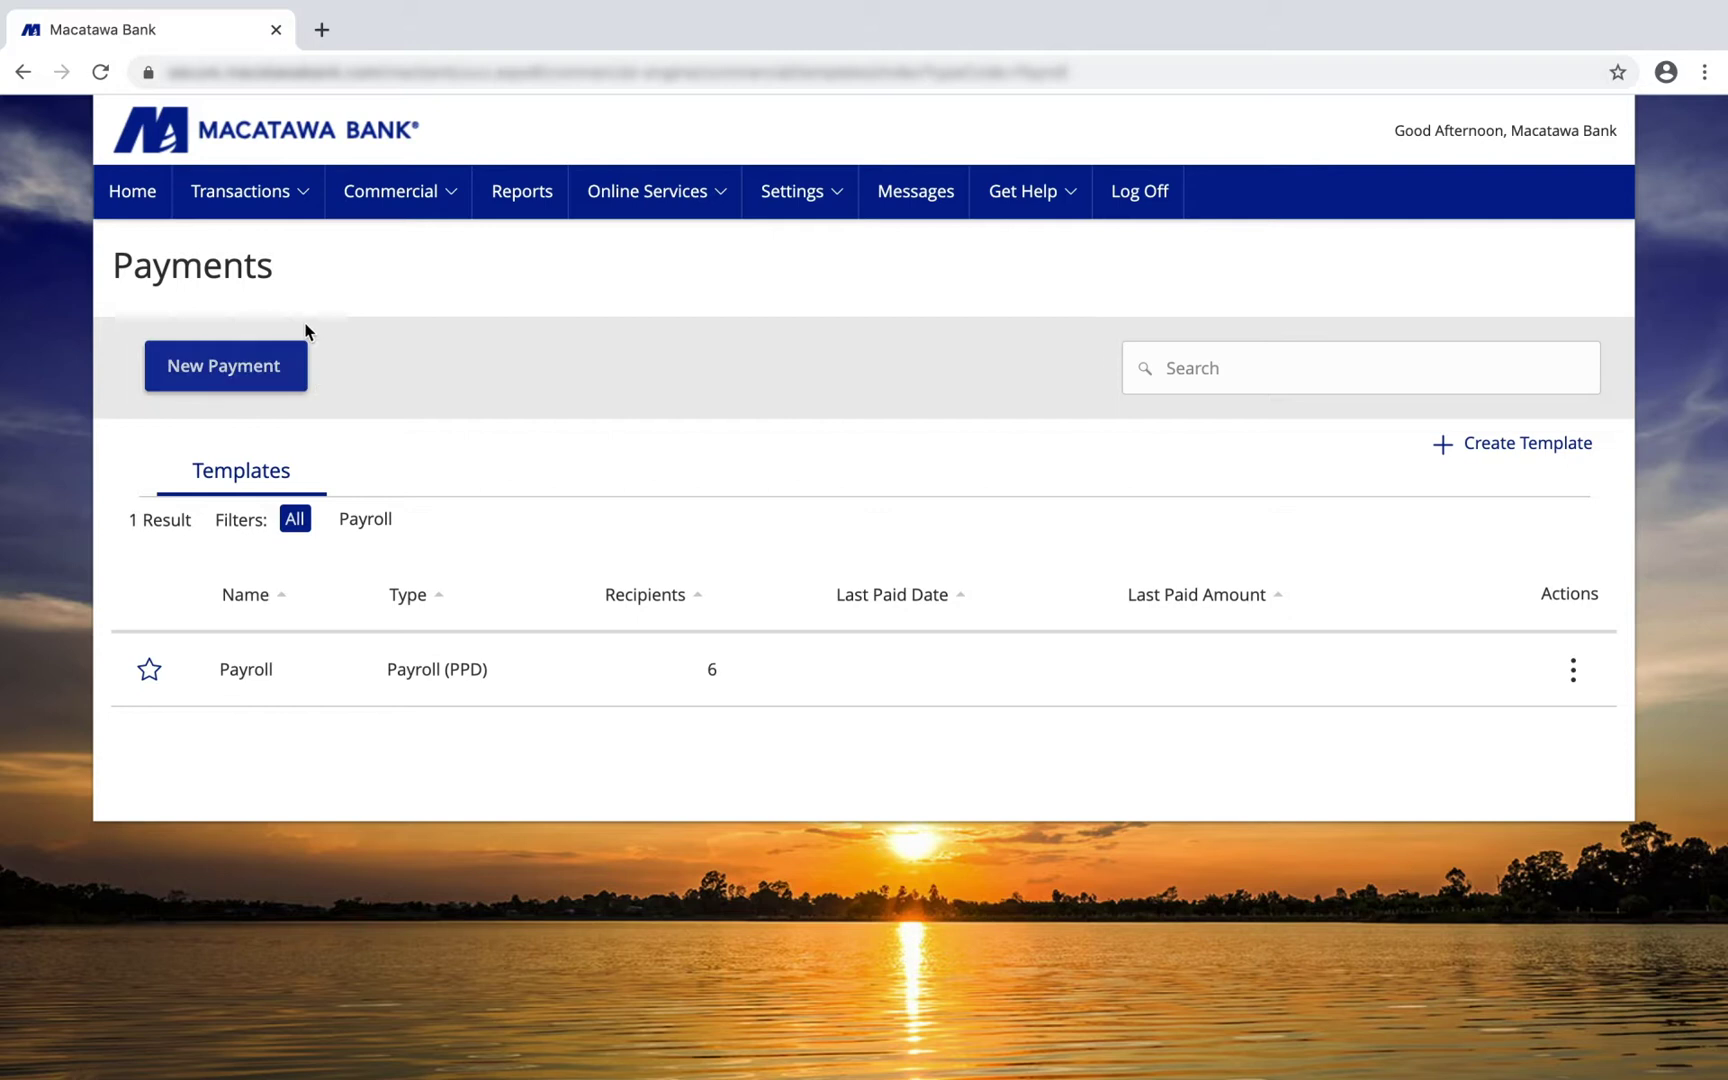
Dismiss the New Payment choices and start a new ACH Payroll template via Create Template.
click(248, 375)
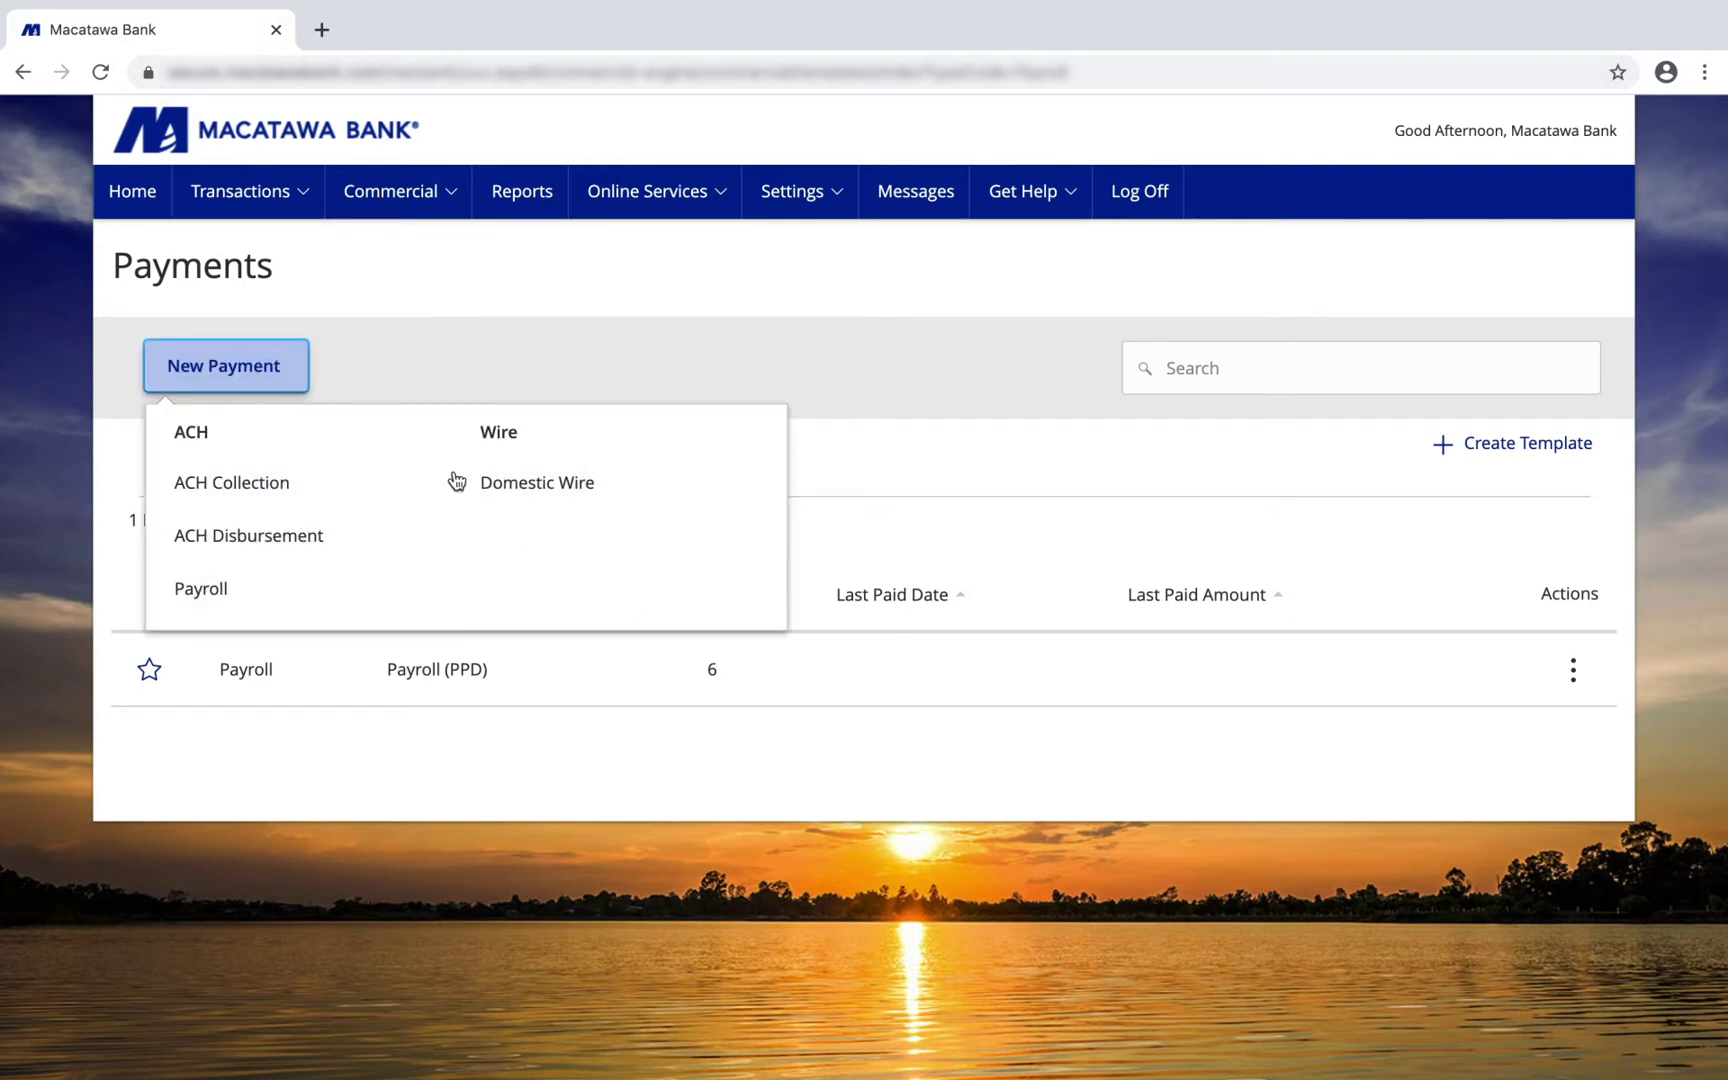
click(973, 464)
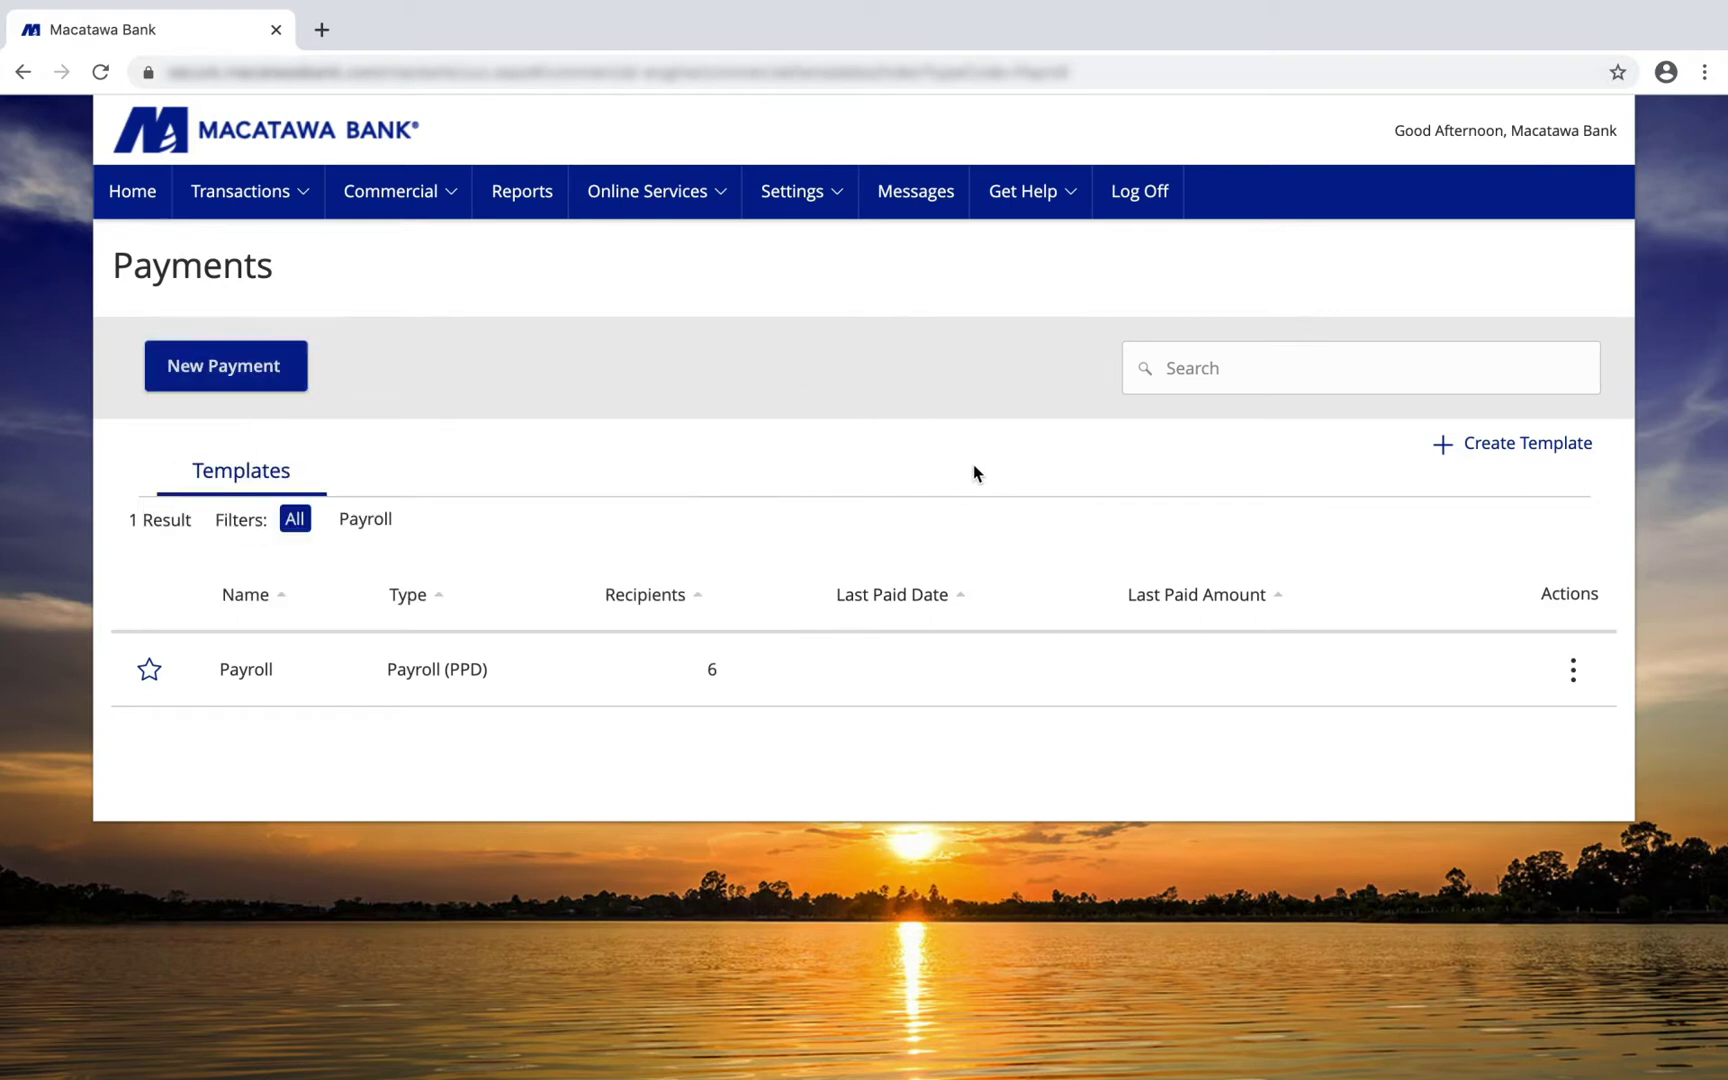
click(1535, 451)
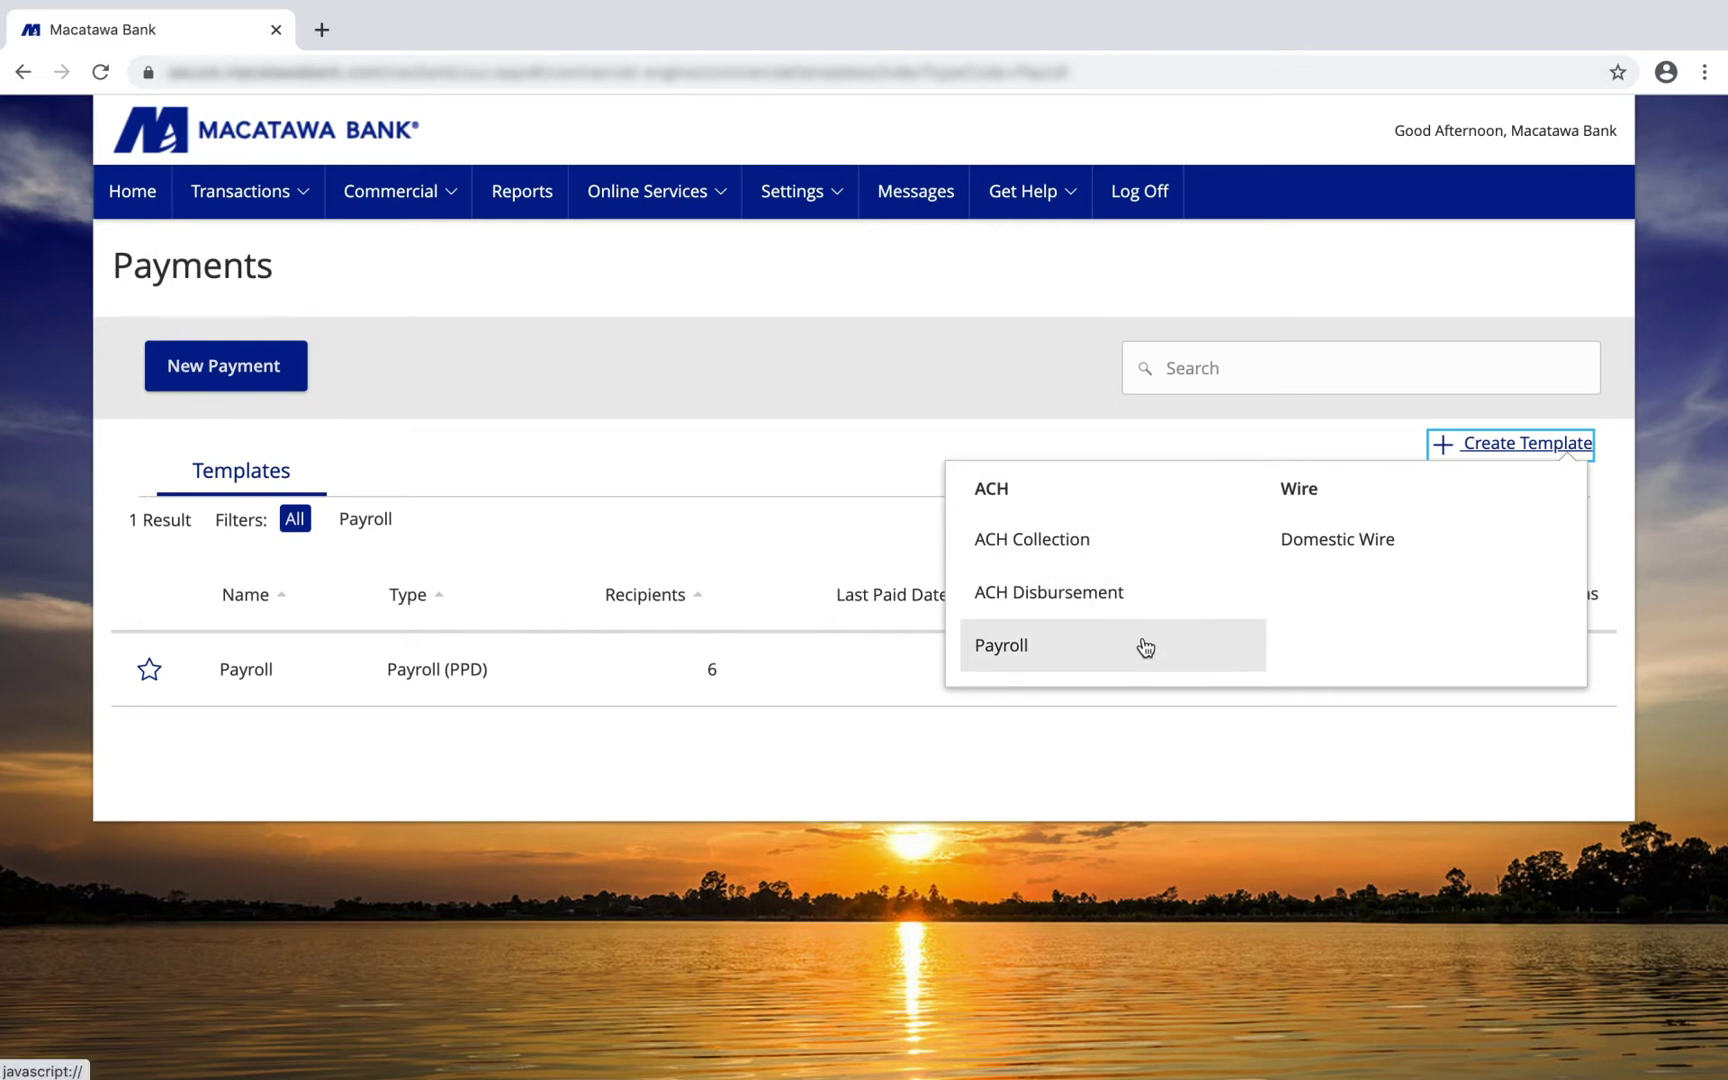
click(1091, 647)
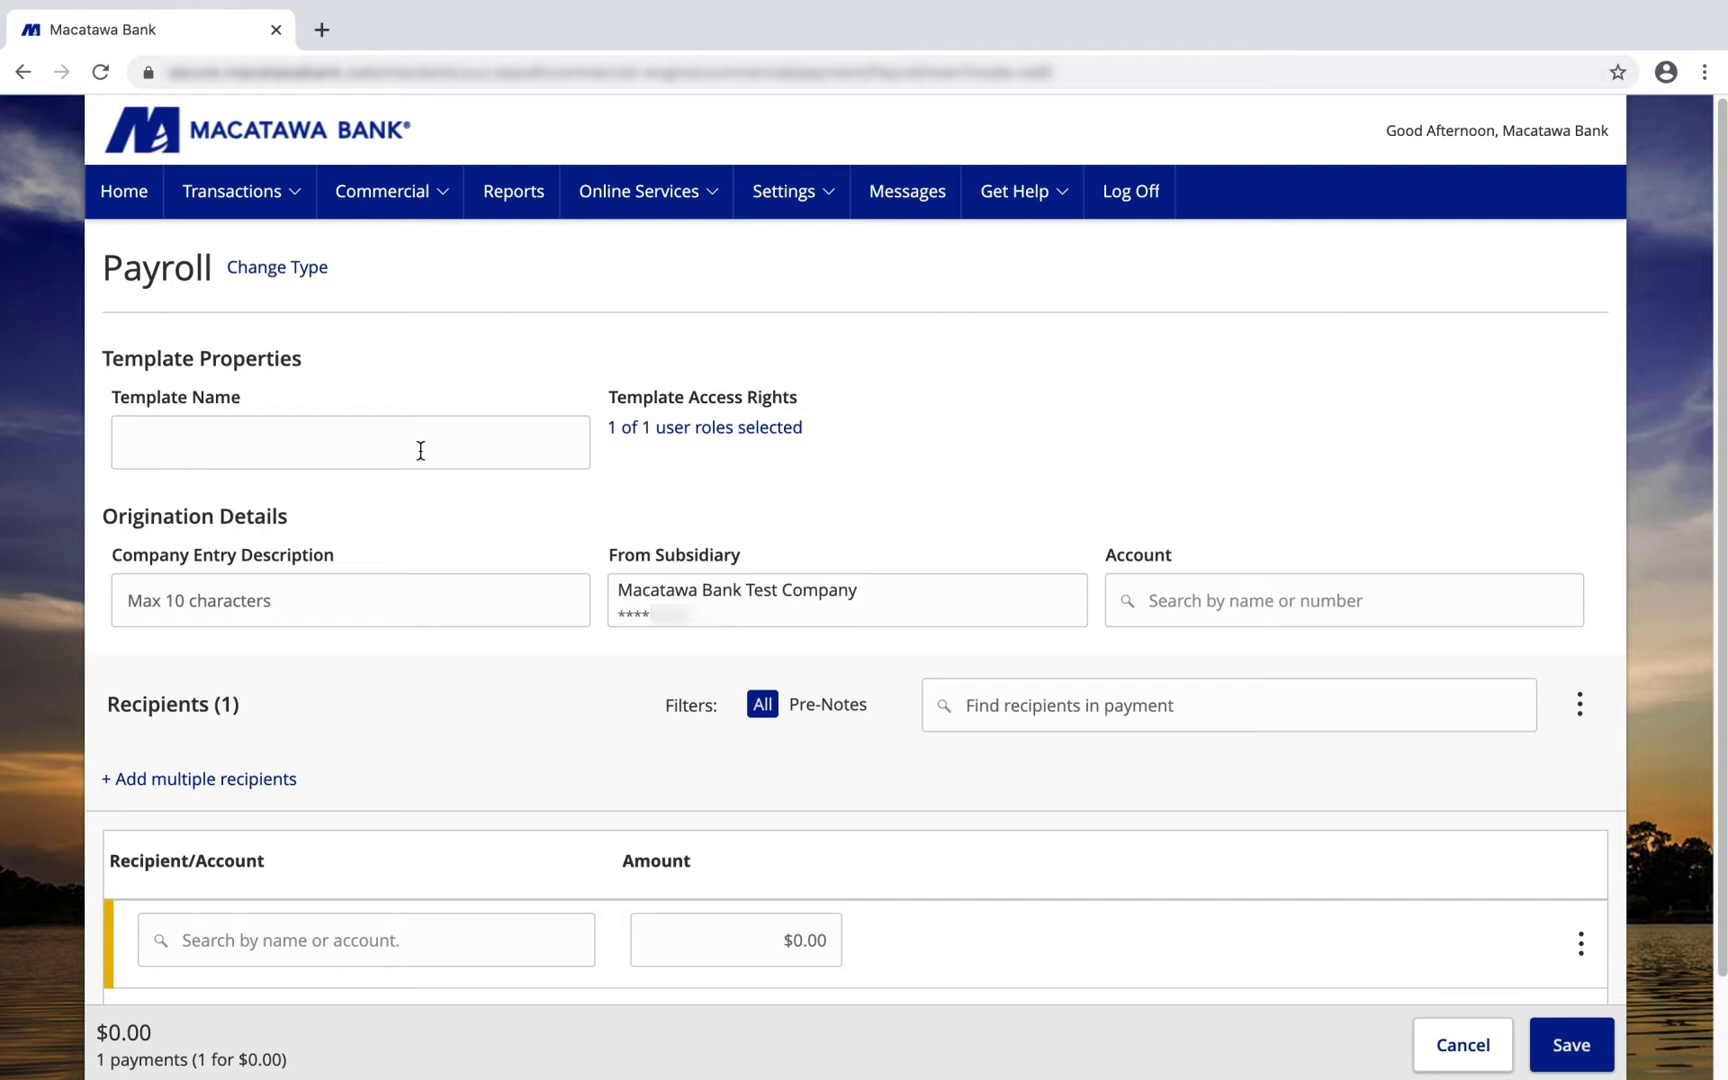
Name the template 'test', with entry description 'Payroll', paid from Business Checking.
click(387, 442)
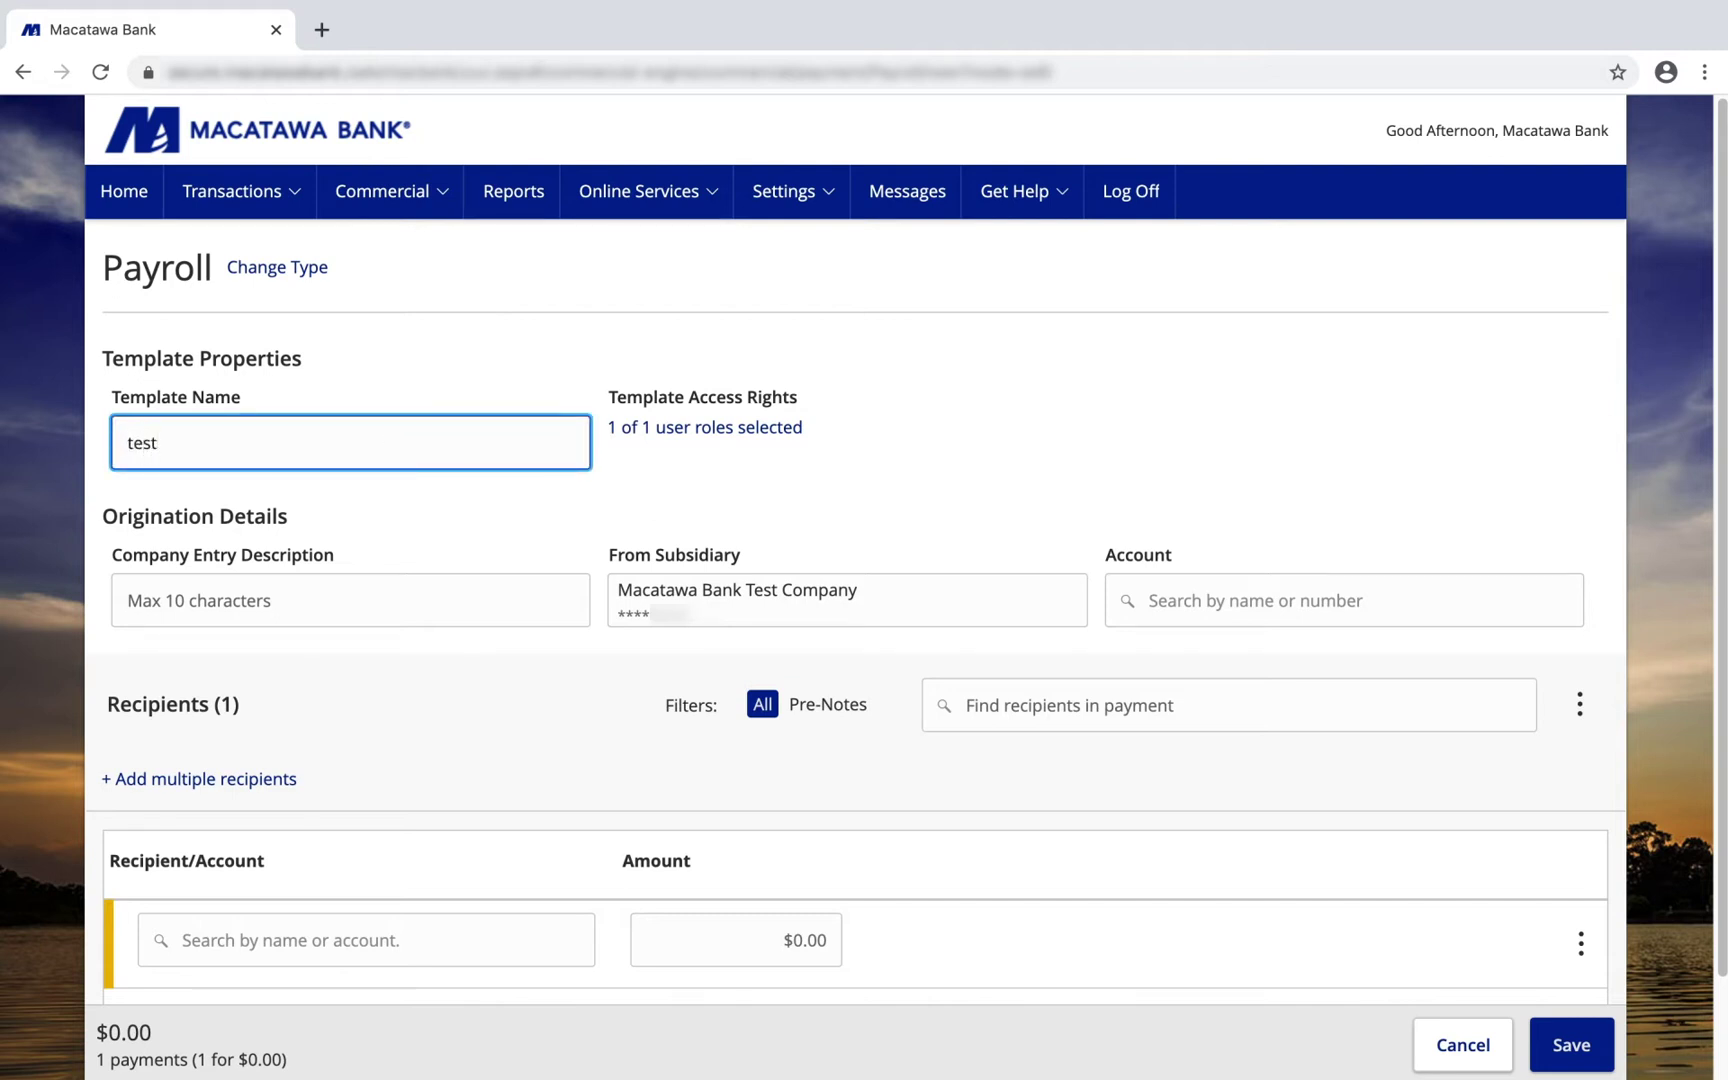
click(443, 612)
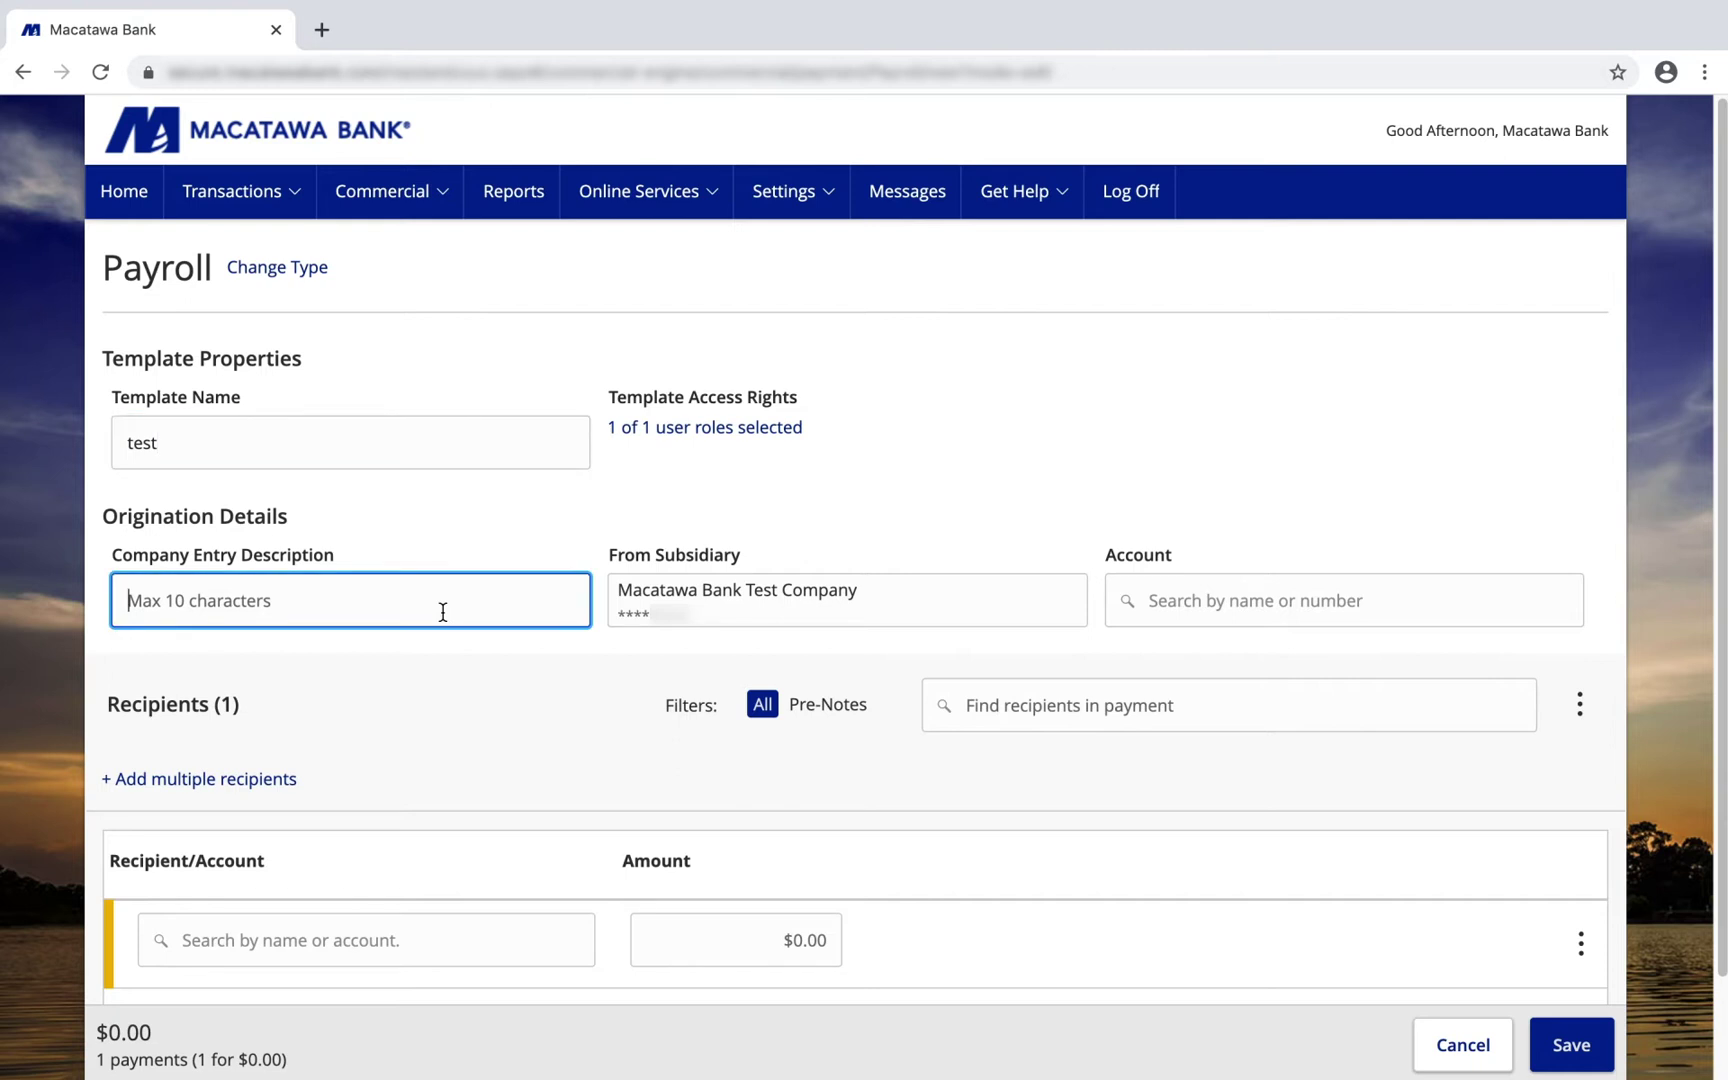
text(Payroll)
click(1293, 602)
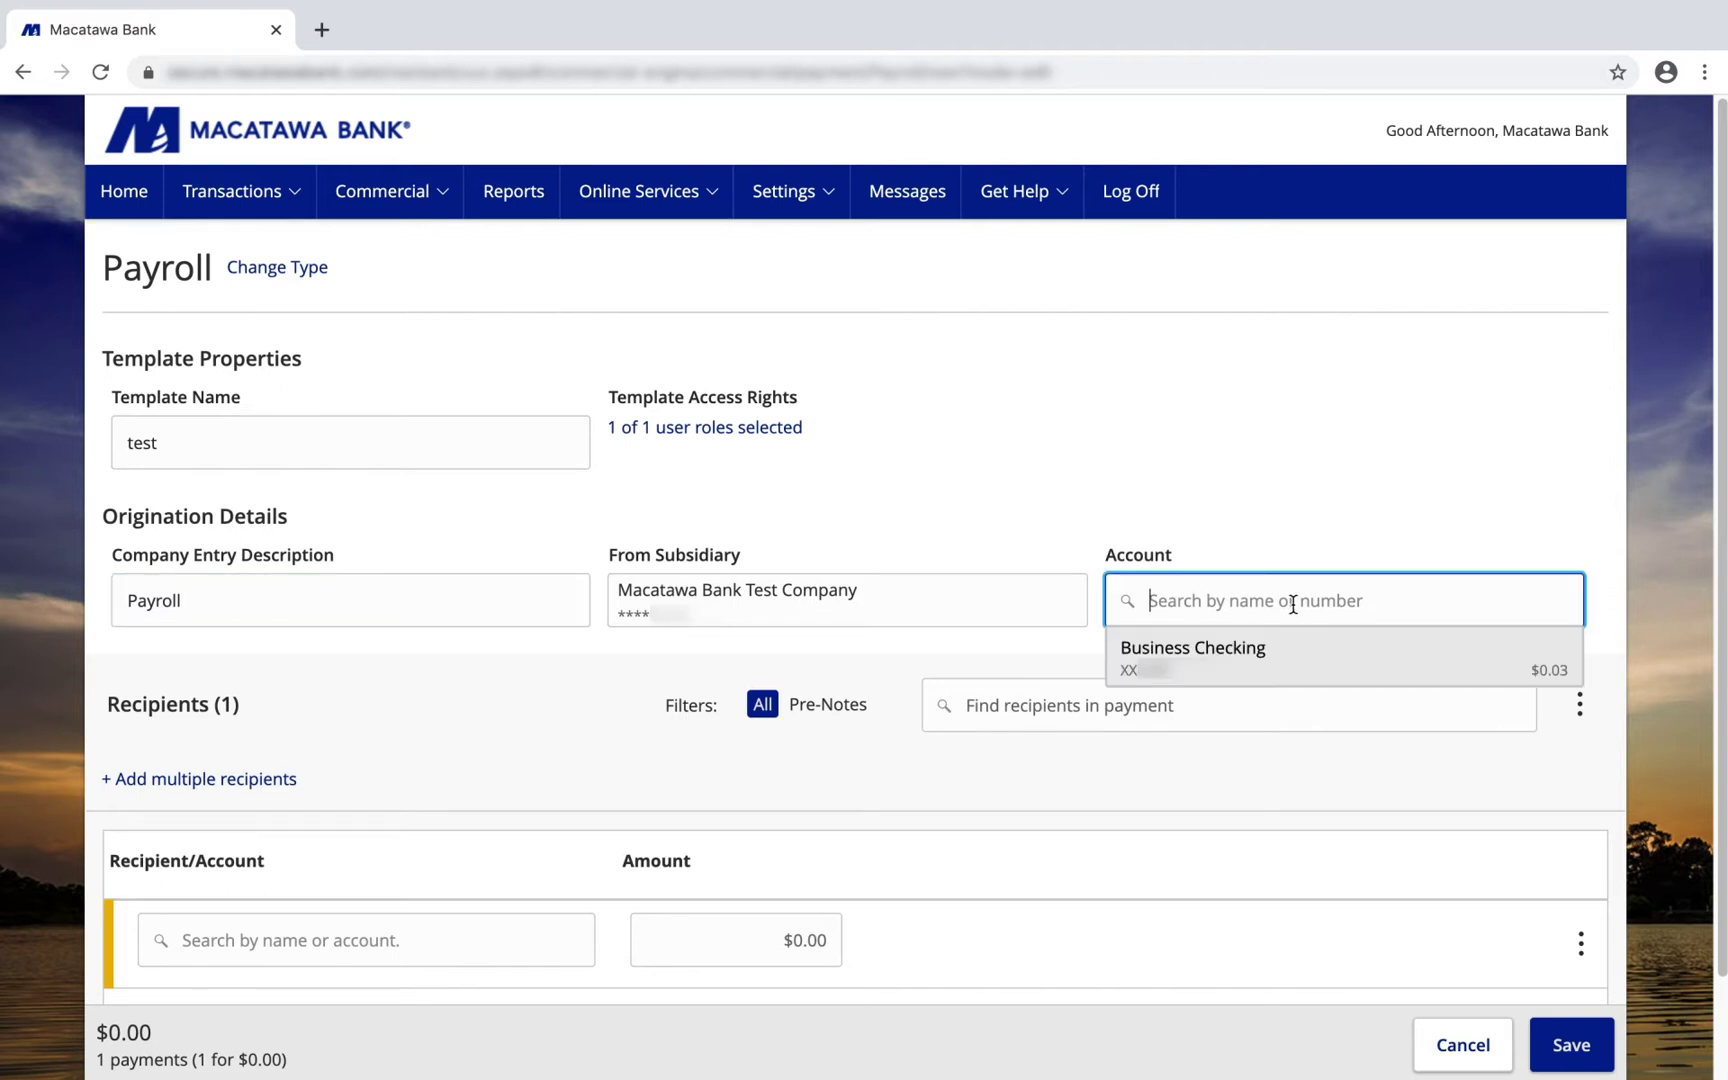
click(1296, 660)
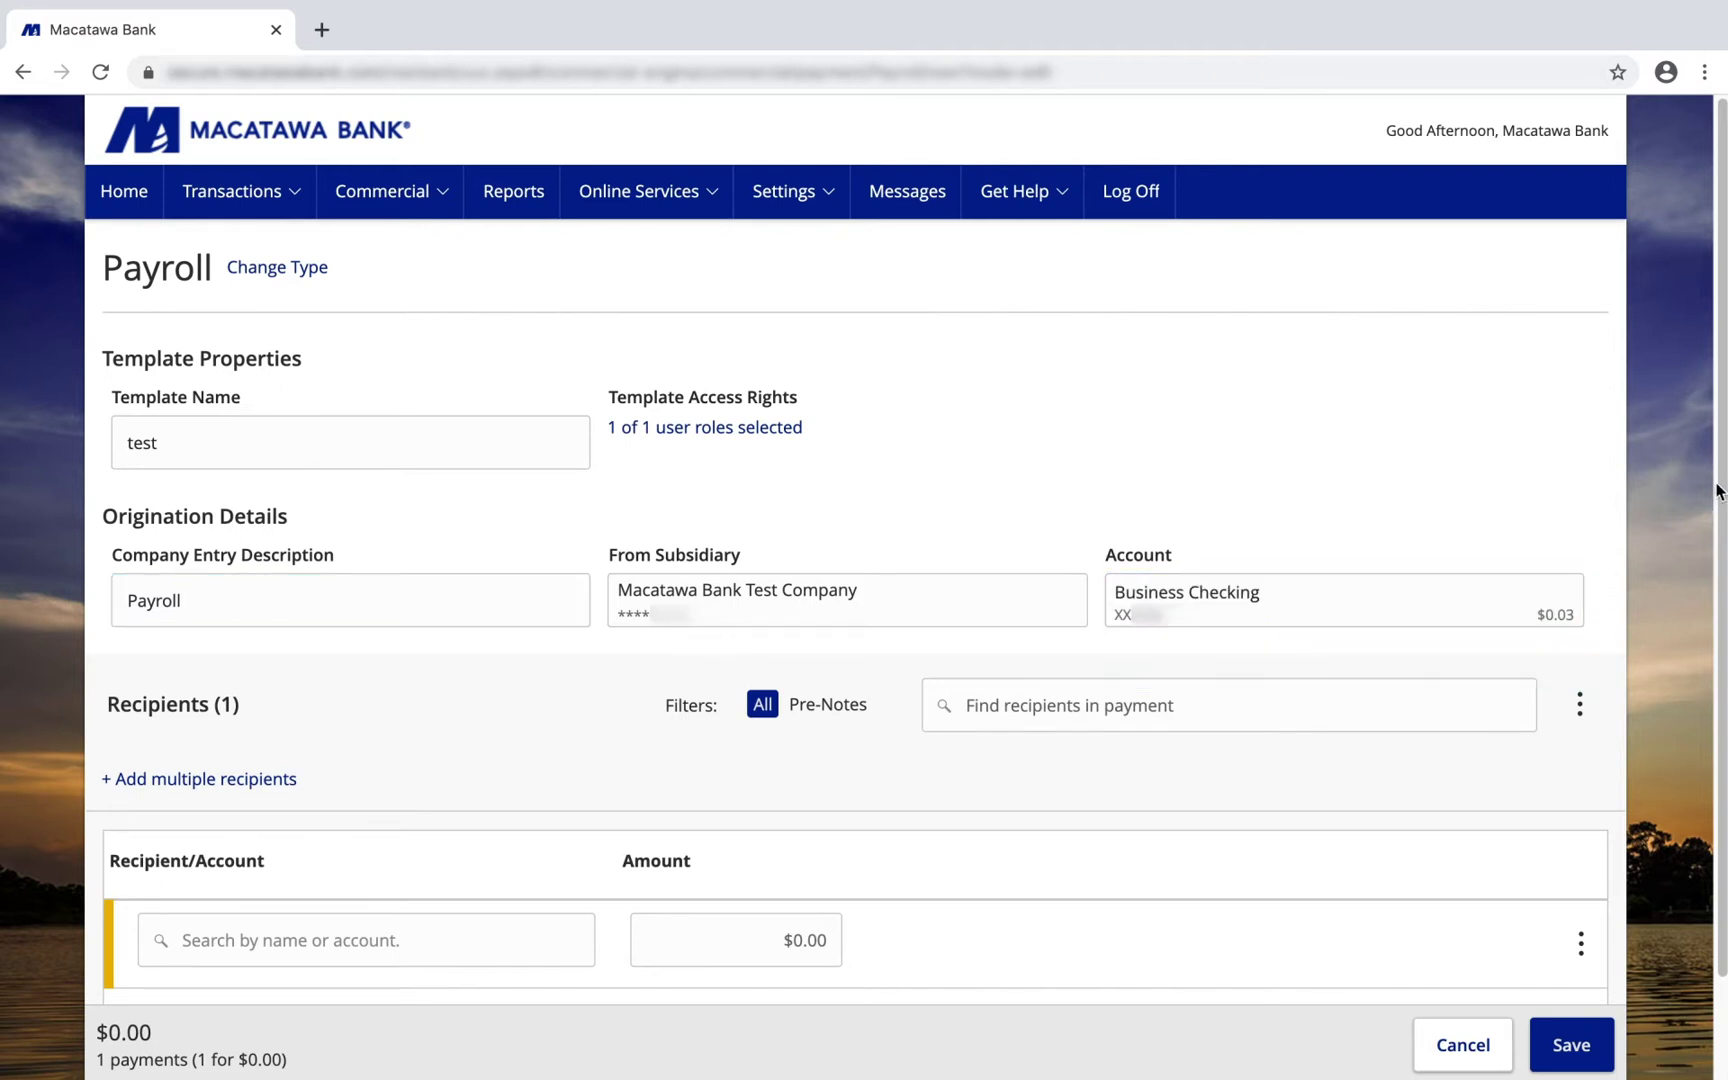
scroll(1713, 507, down, 2)
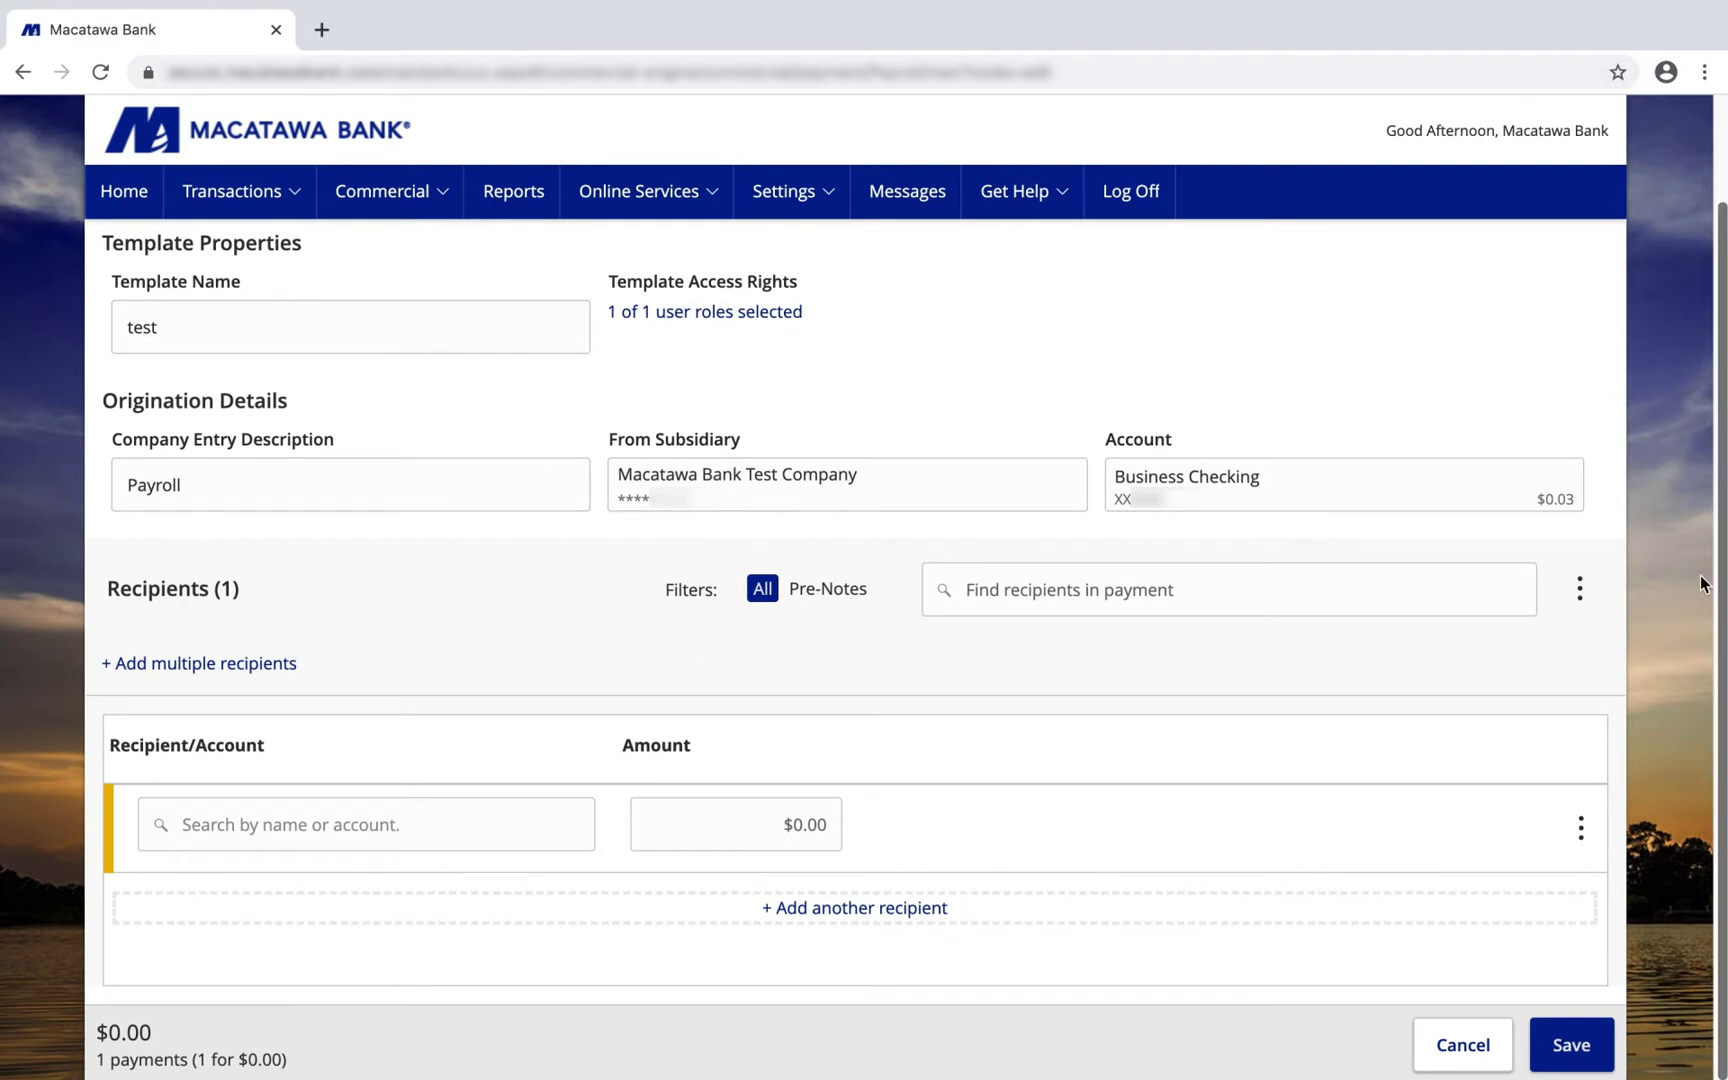
Search for 'john' and add the payee's first checking account as the template's recipient.
click(355, 821)
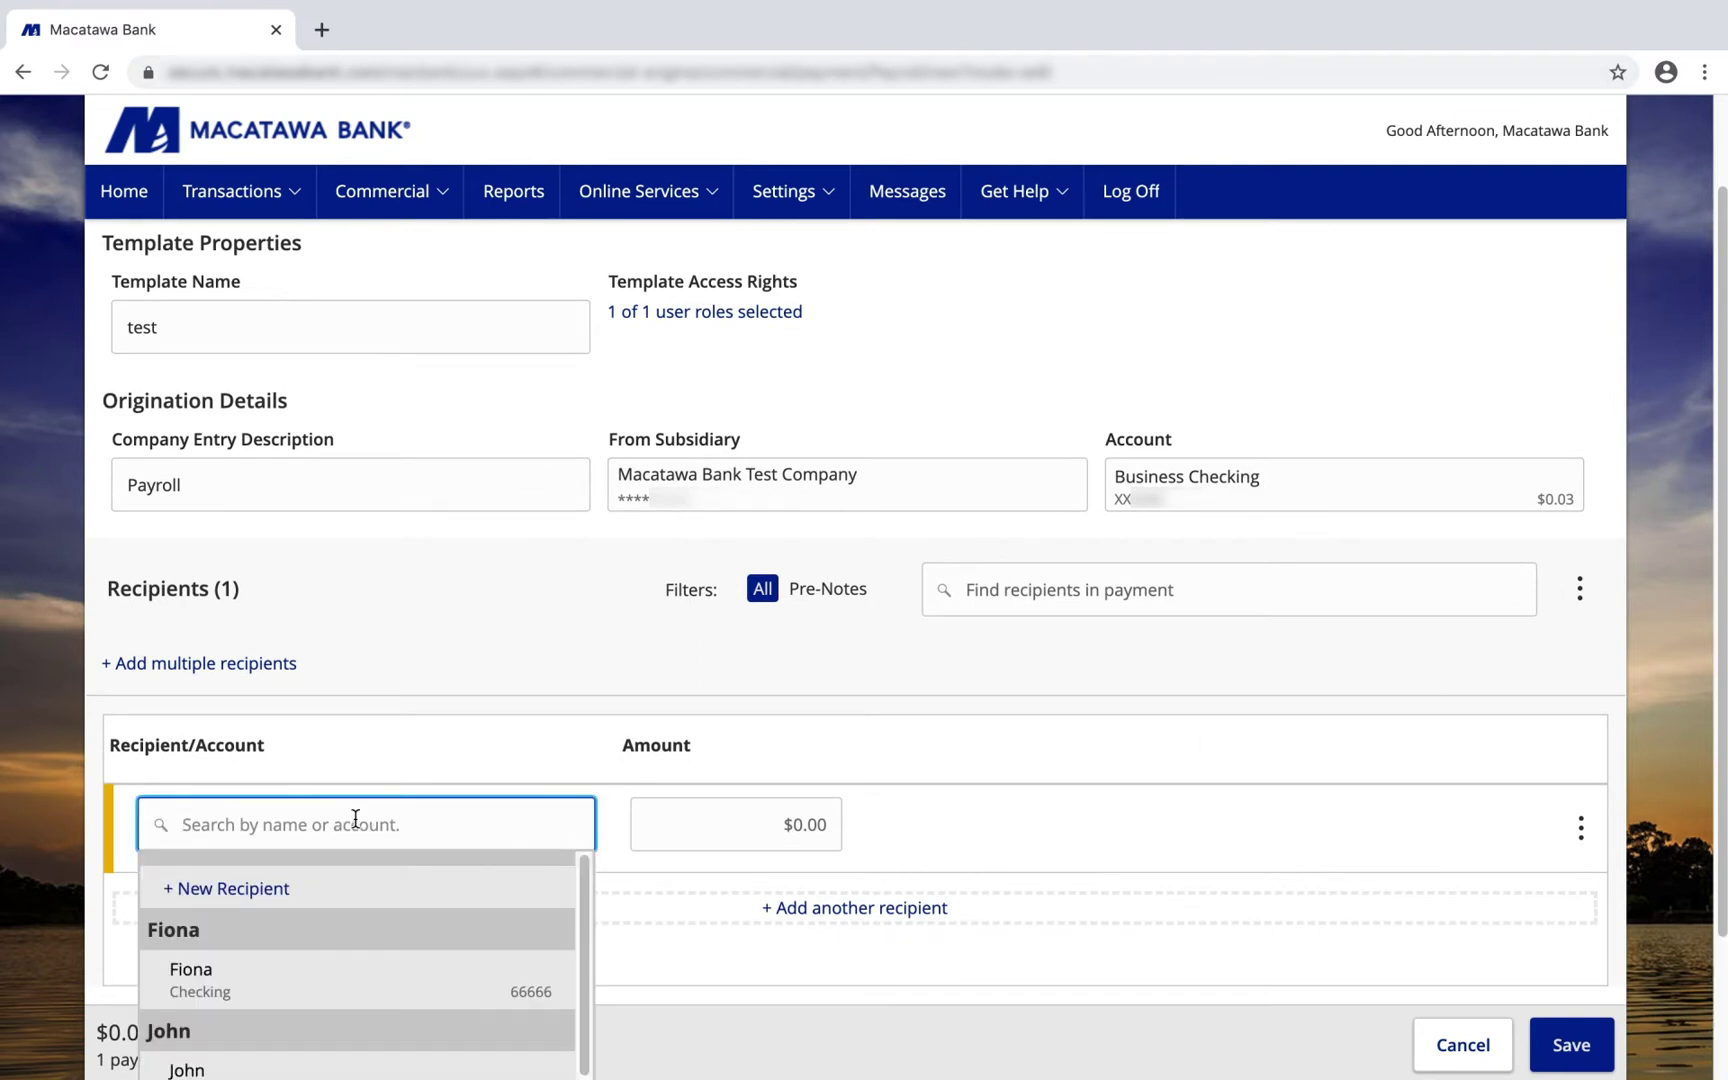
text(john)
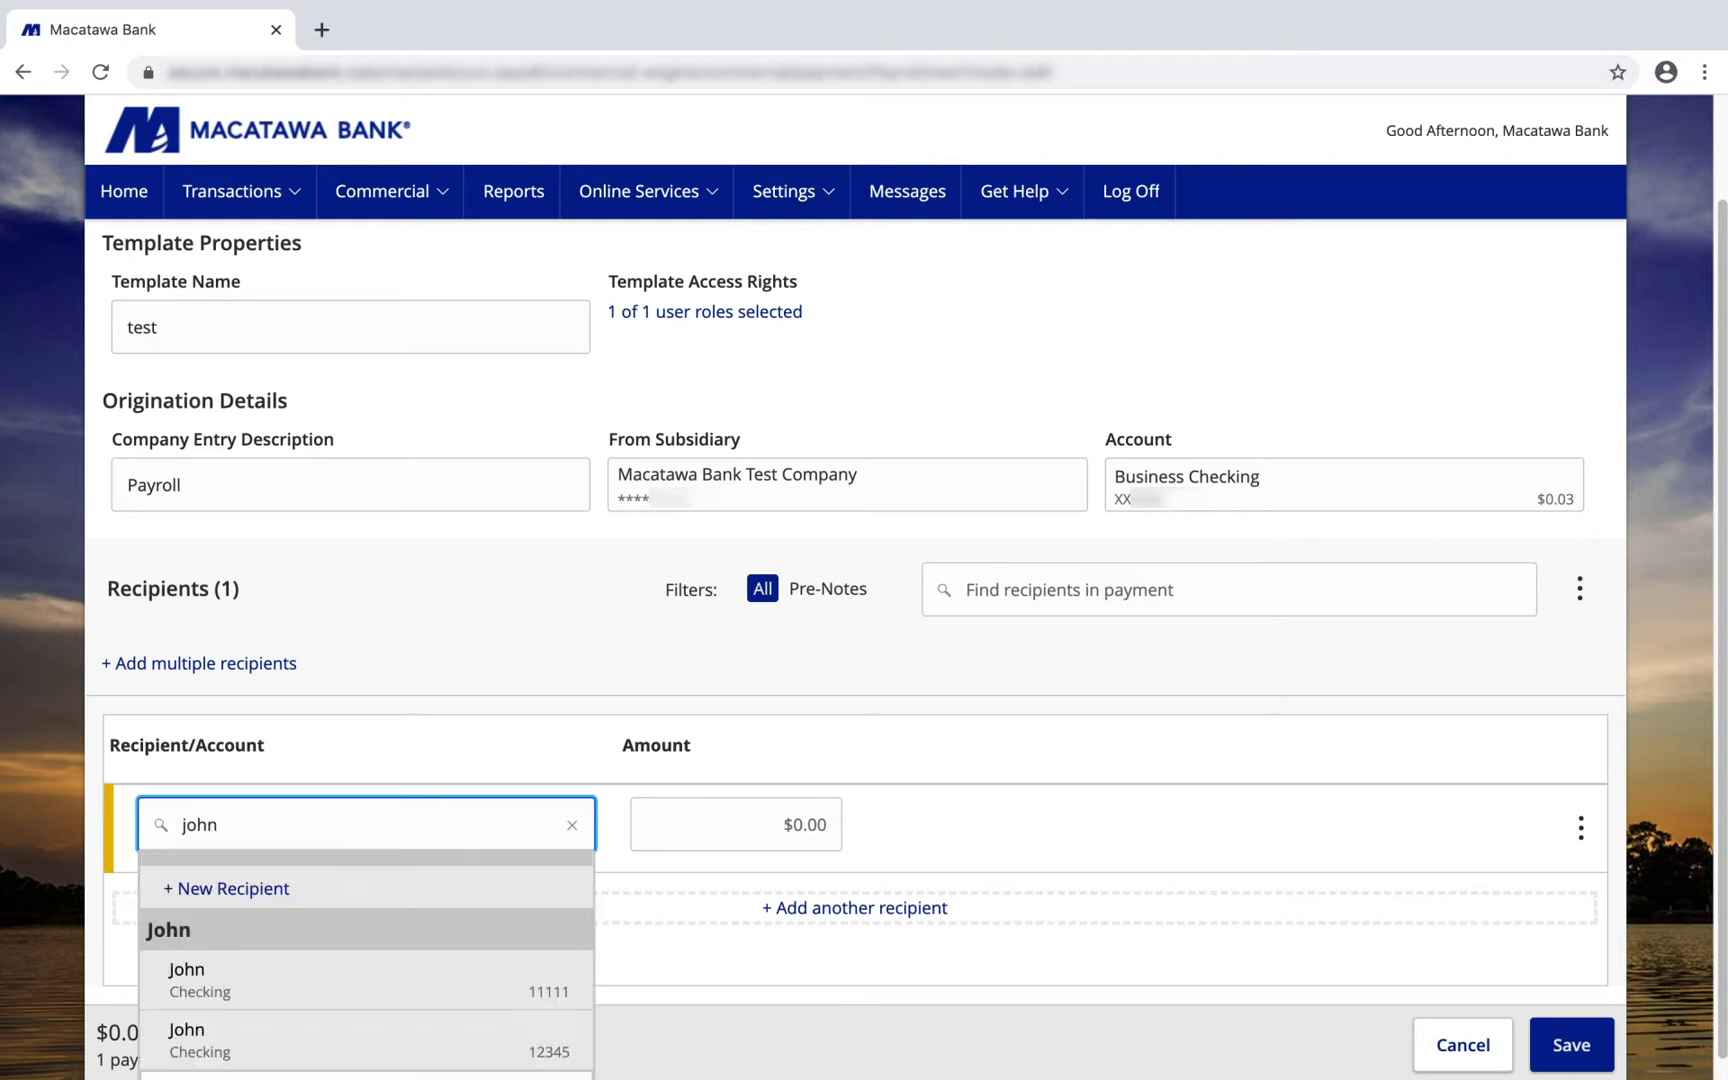
click(330, 995)
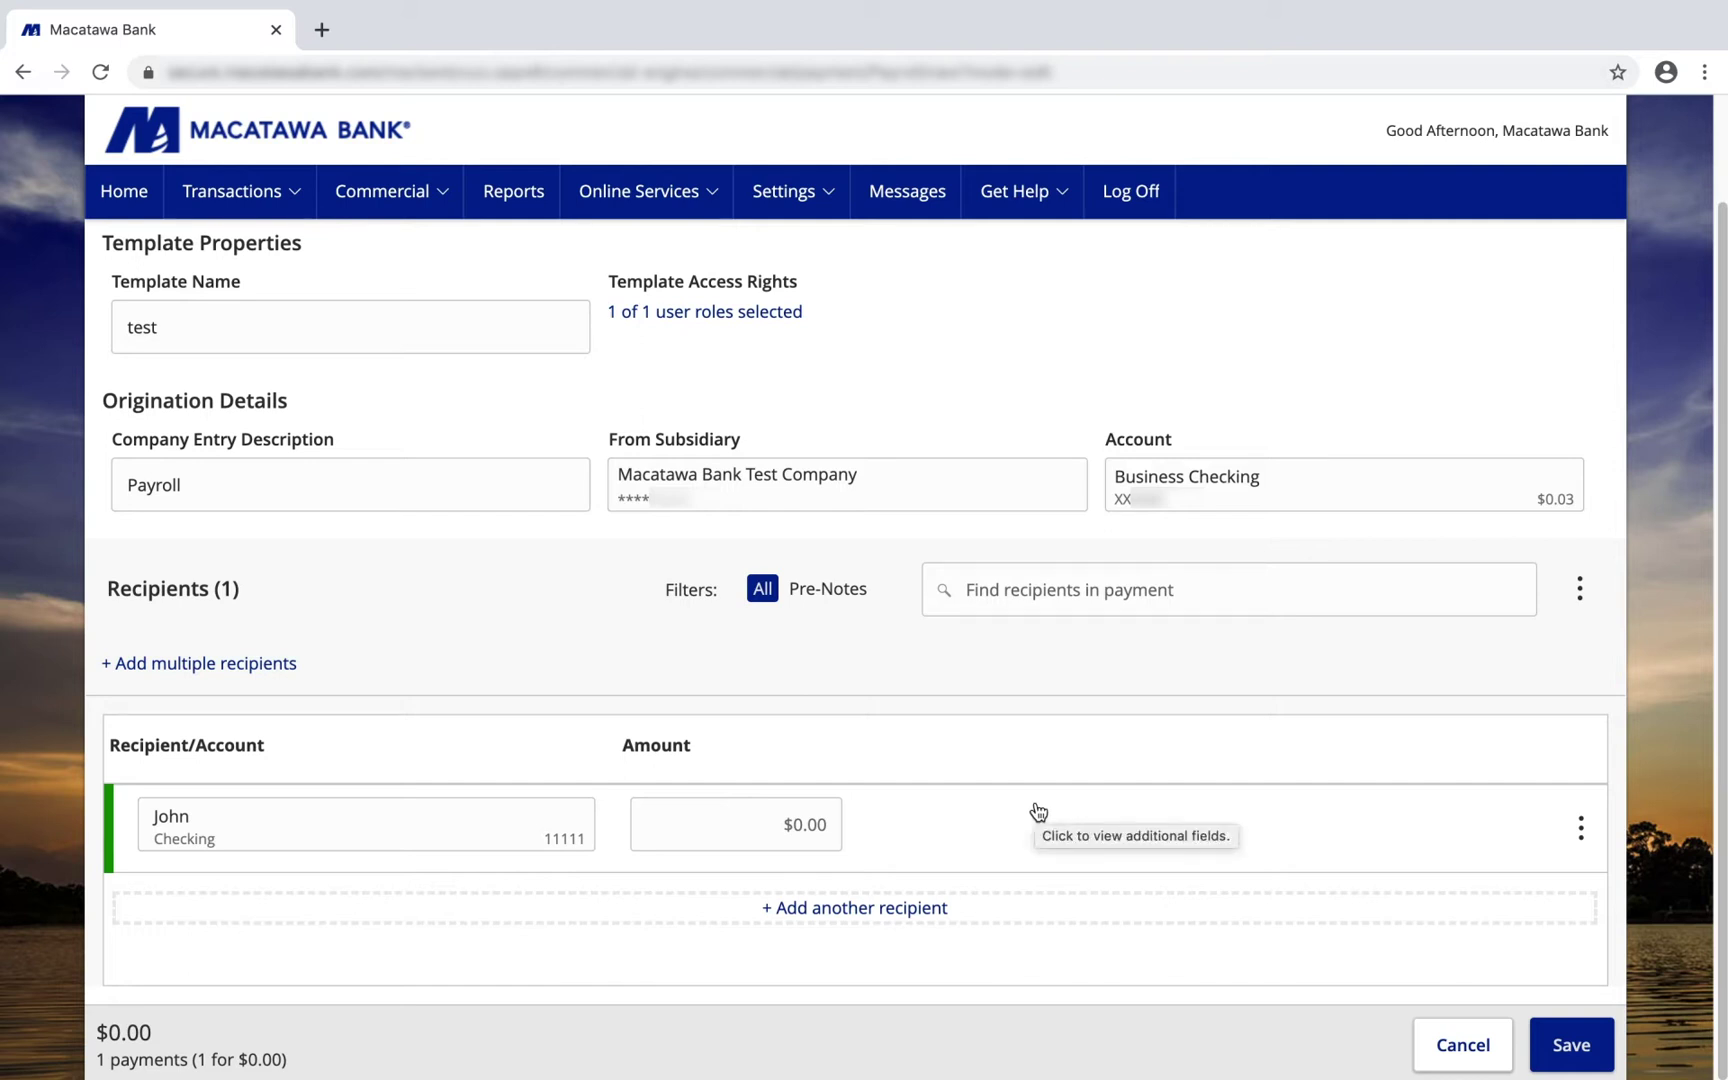
click(1581, 828)
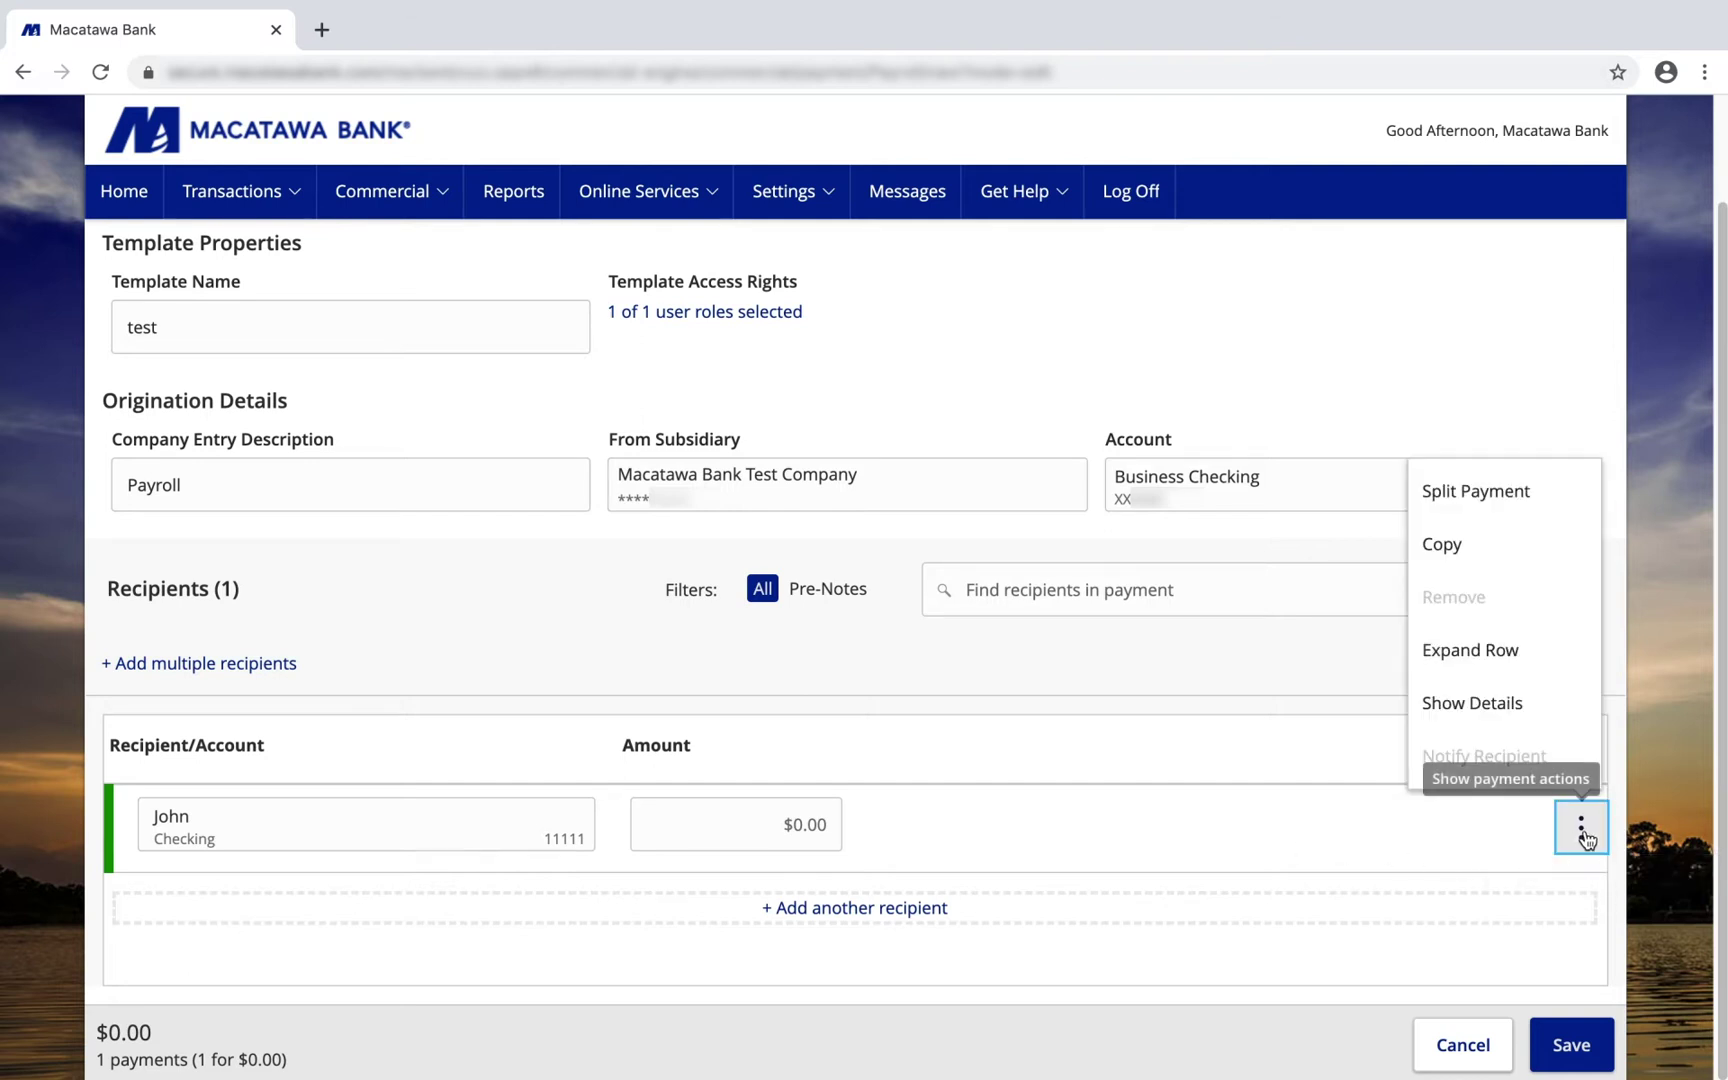
Split the payee's payment and add their second checking account.
click(1507, 503)
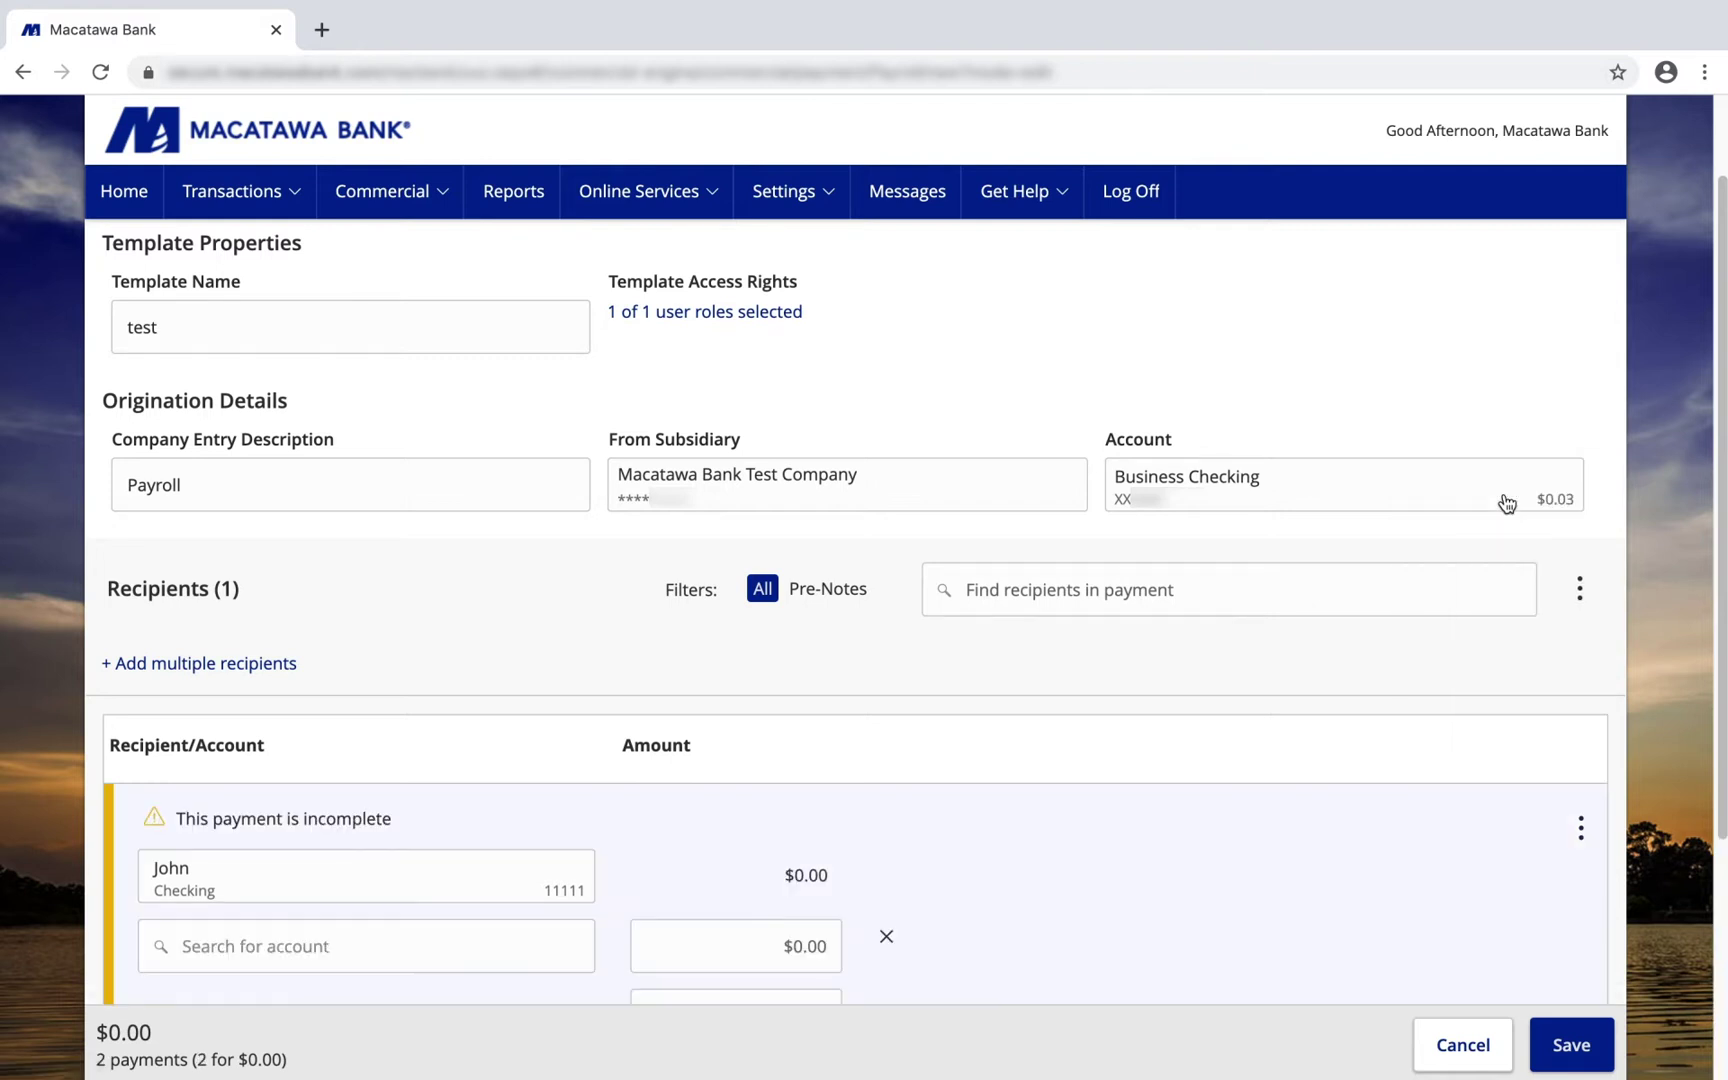
scroll(1152, 860, down, 3)
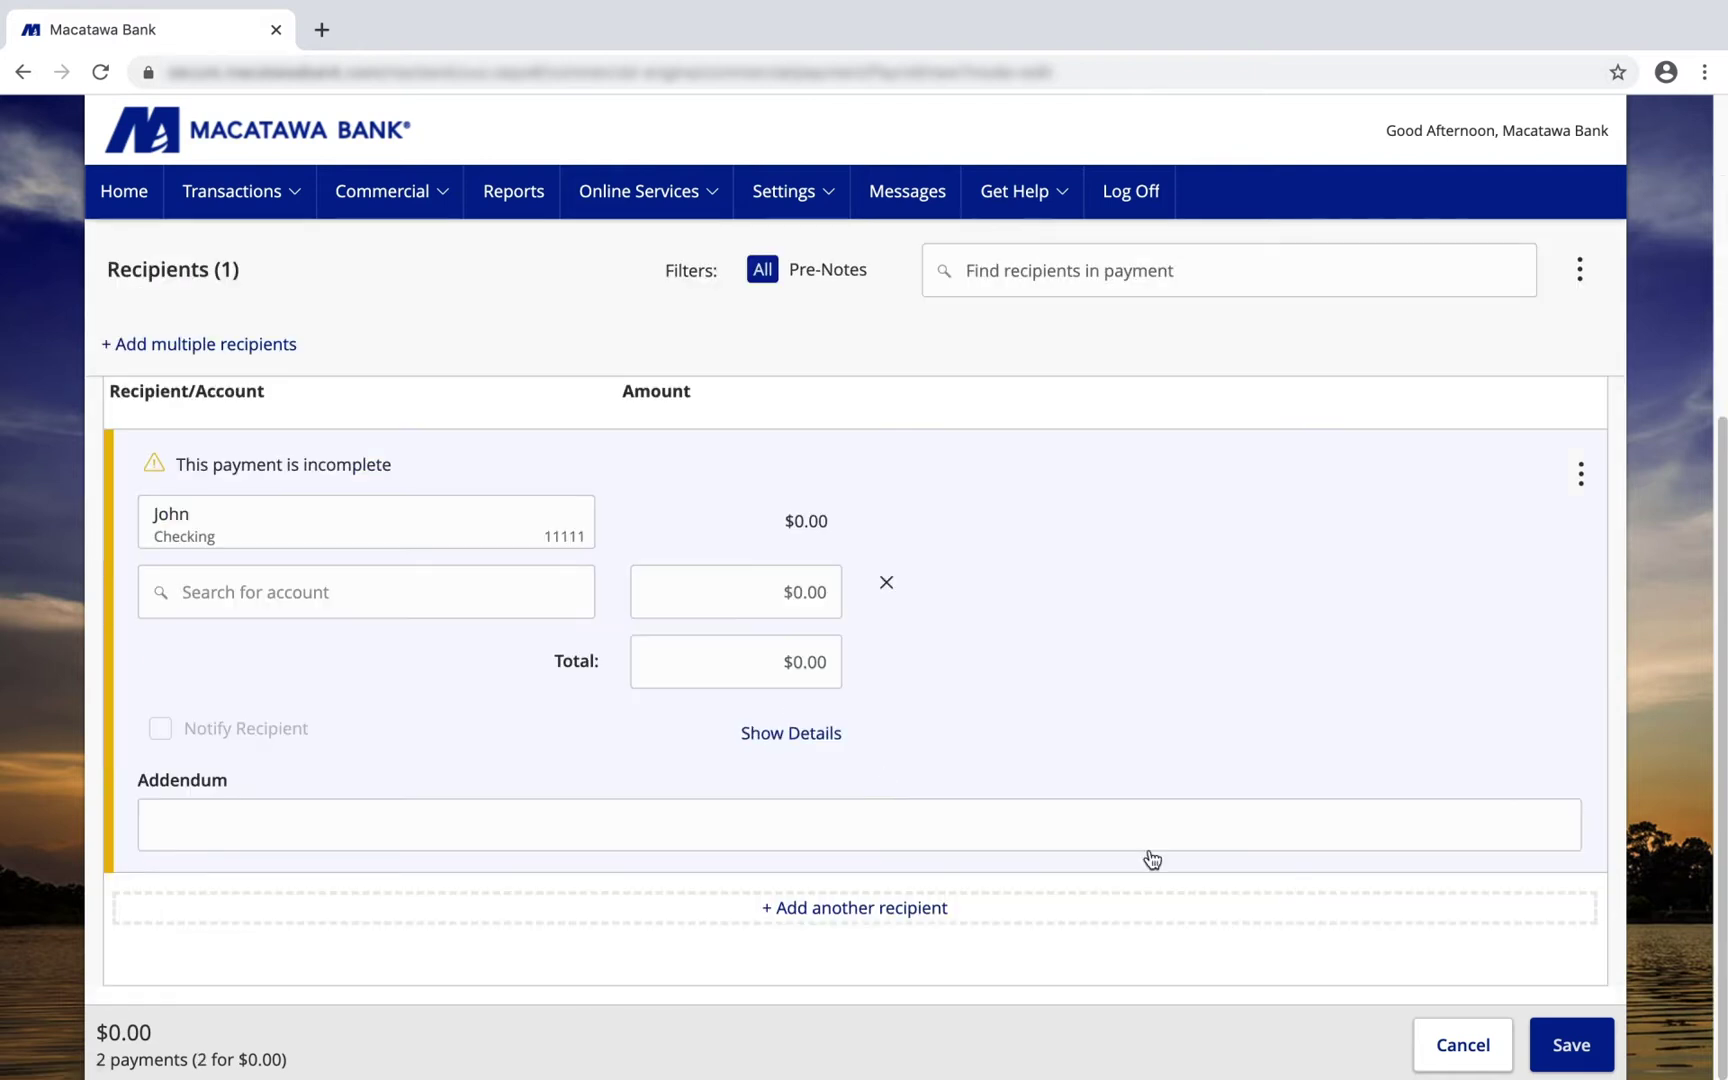
click(391, 591)
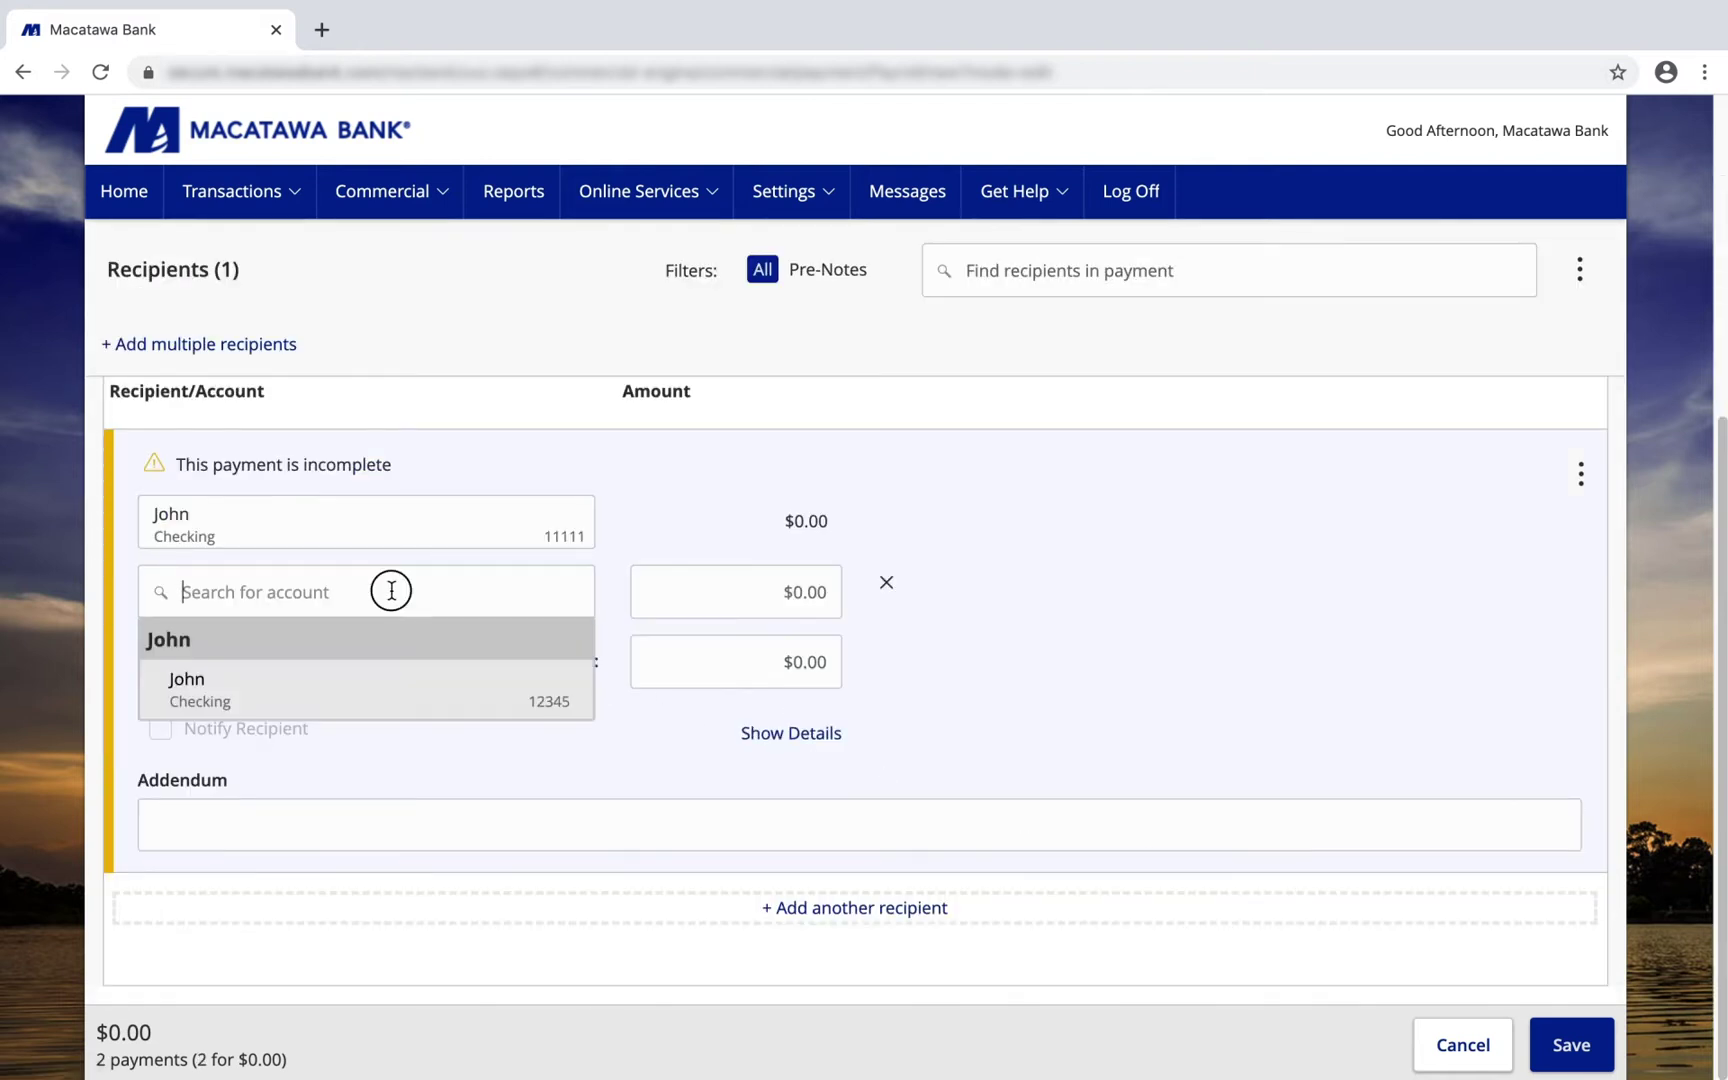
click(372, 705)
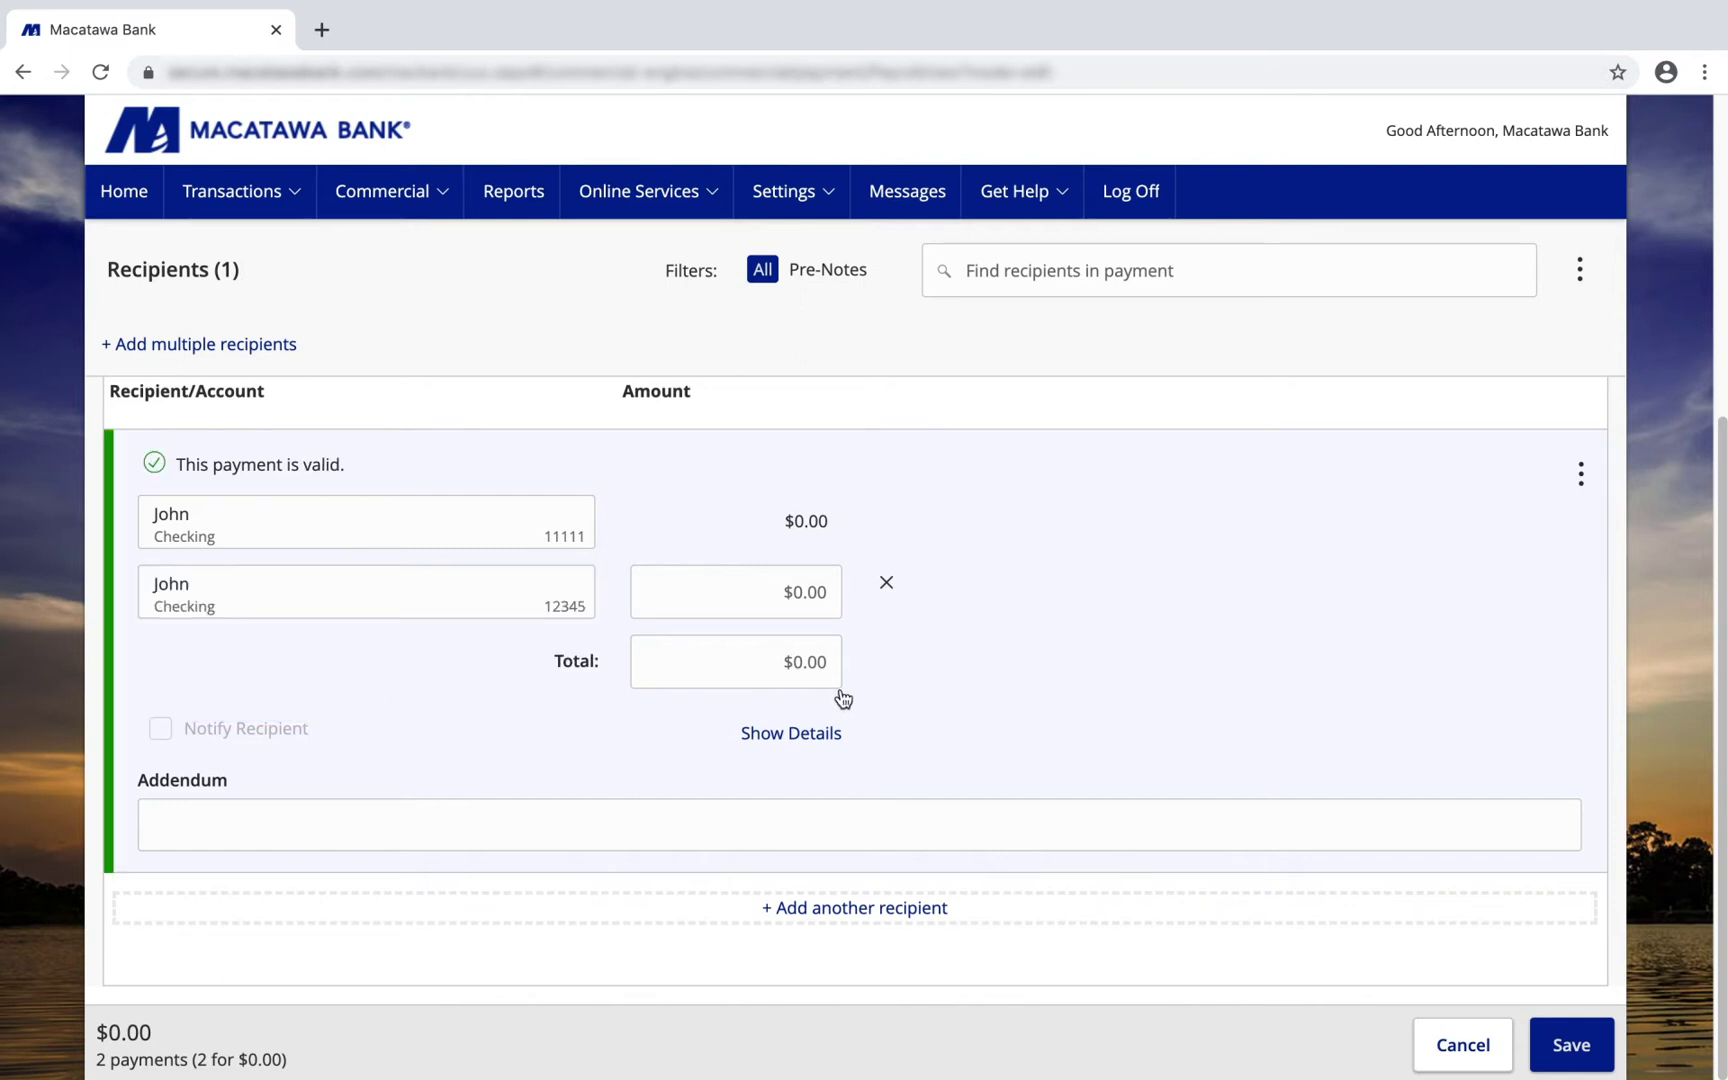
Set the split total to $0.05, with $0.02 on the second account.
drag(770, 660, 884, 683)
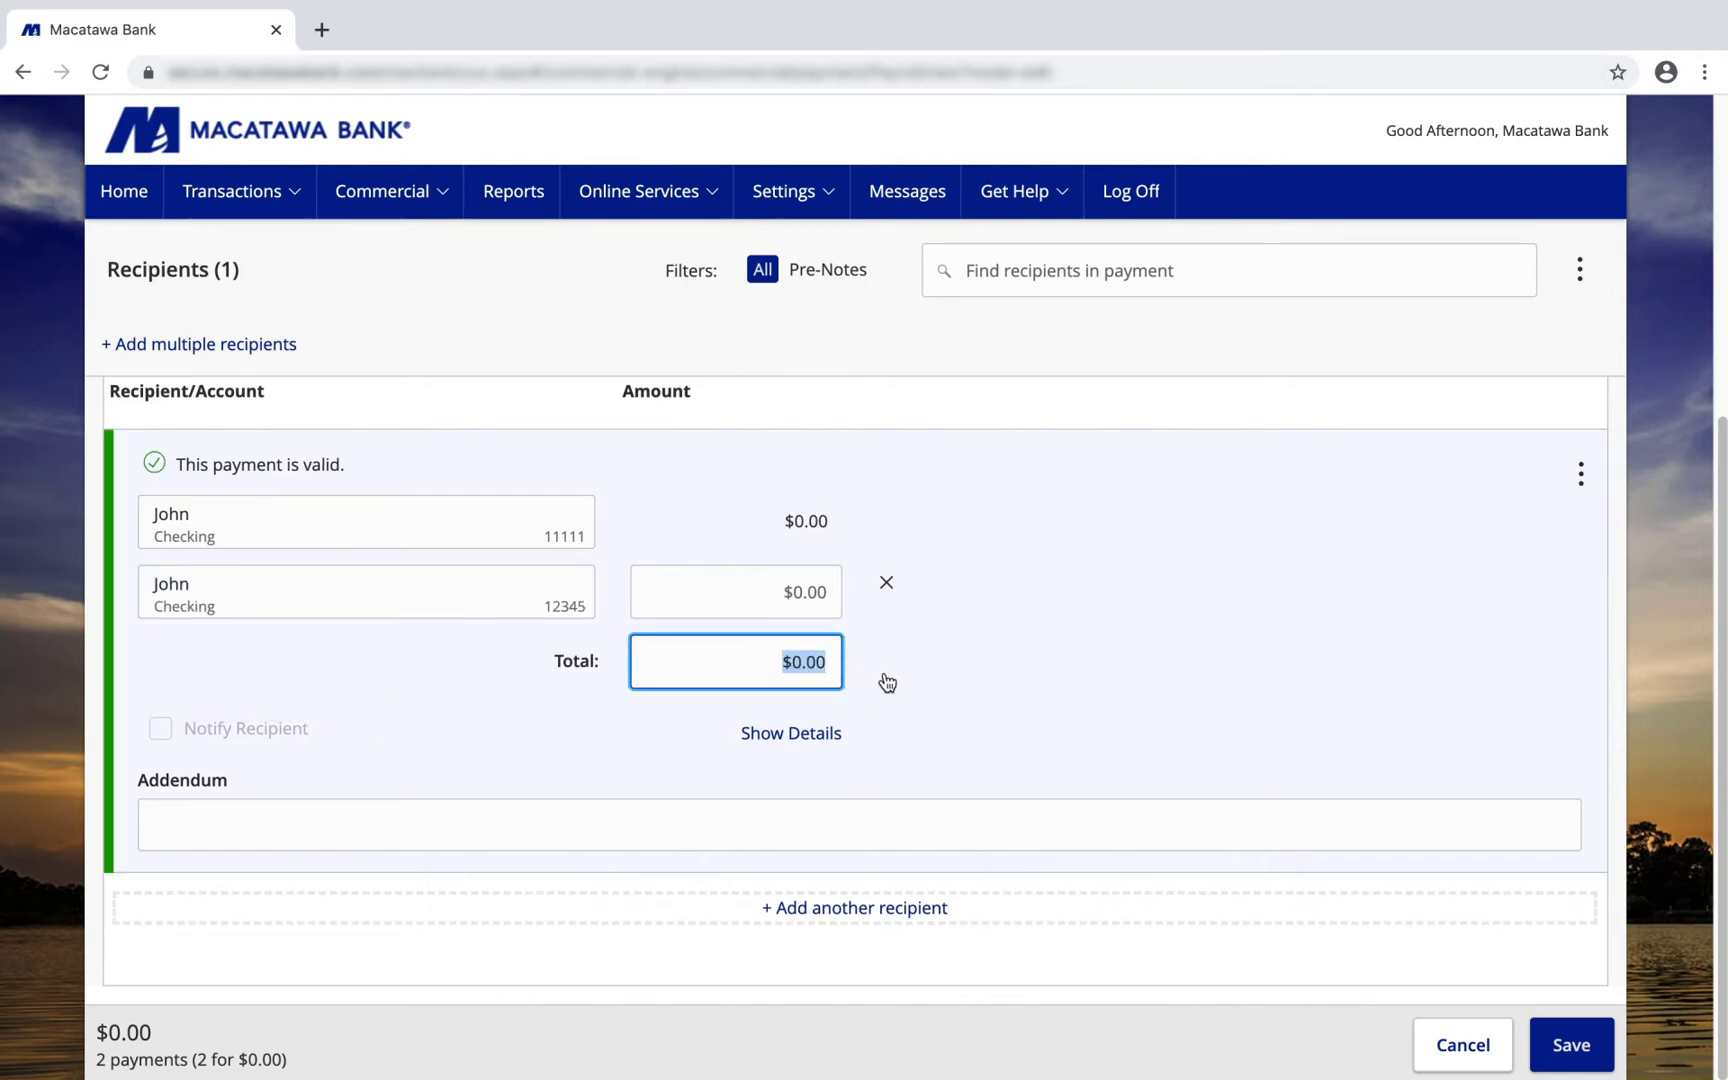
text(5)
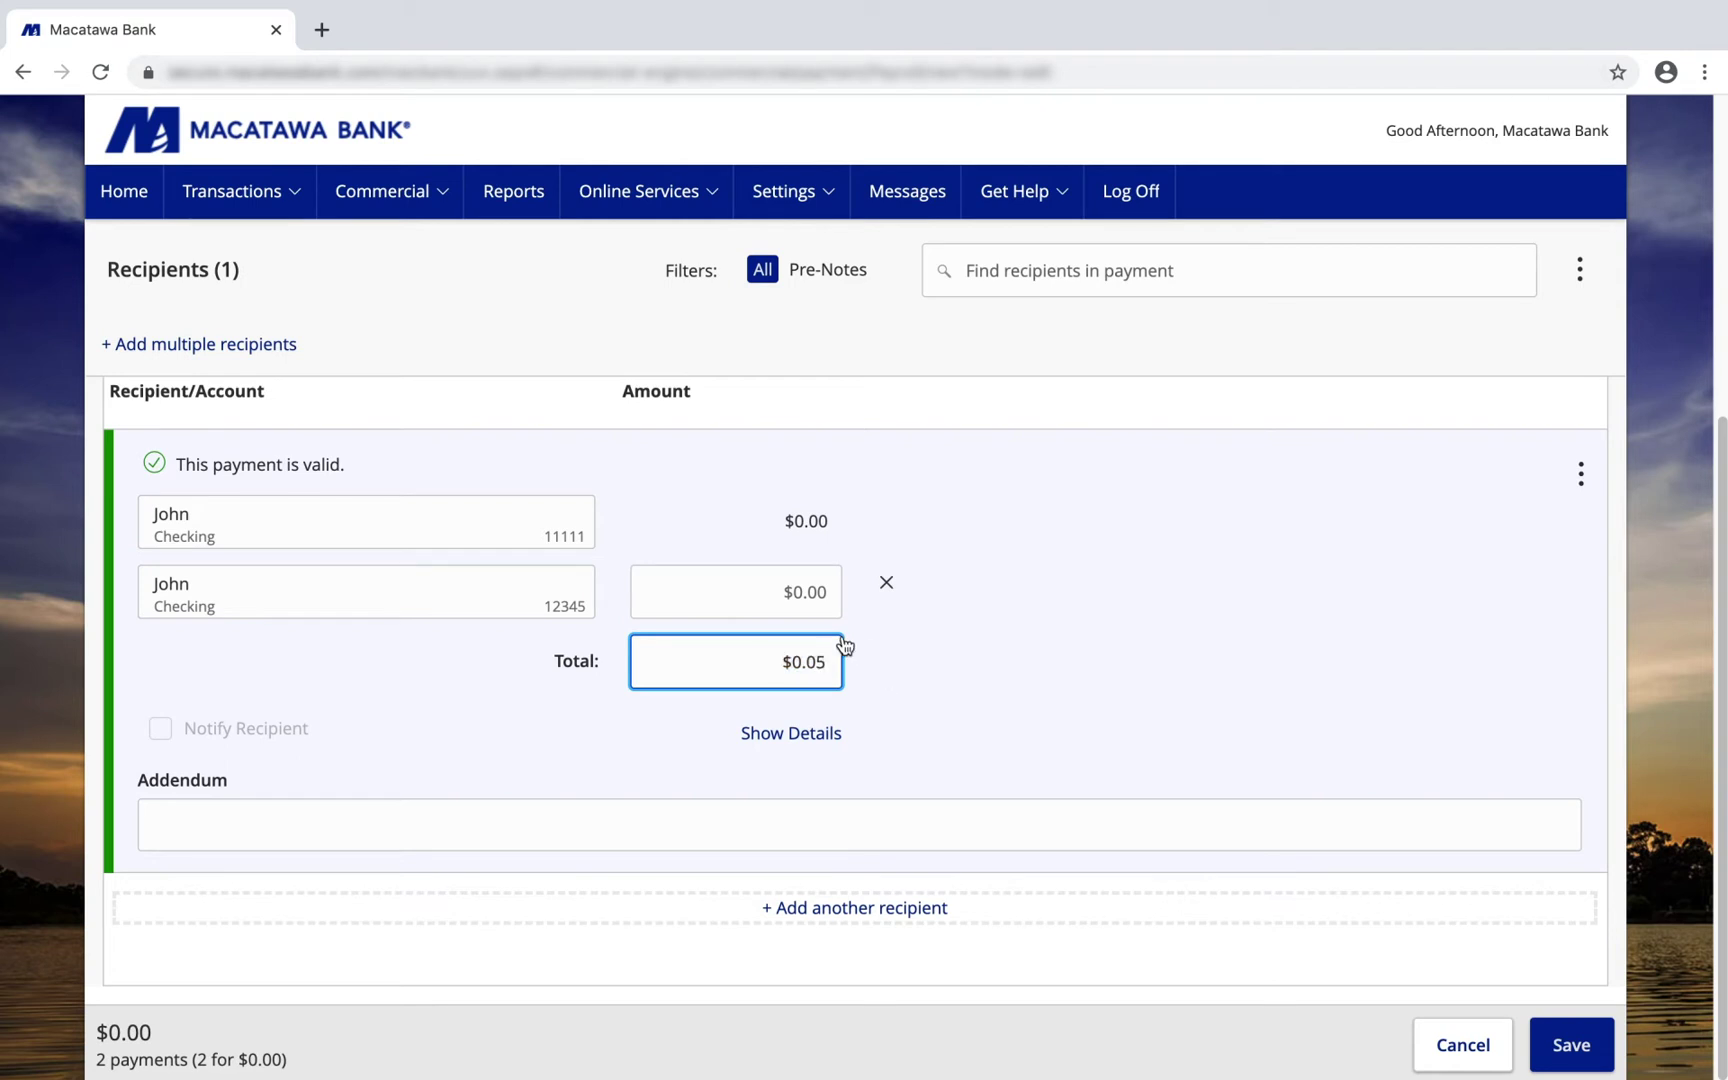
click(764, 596)
drag(764, 596, 862, 598)
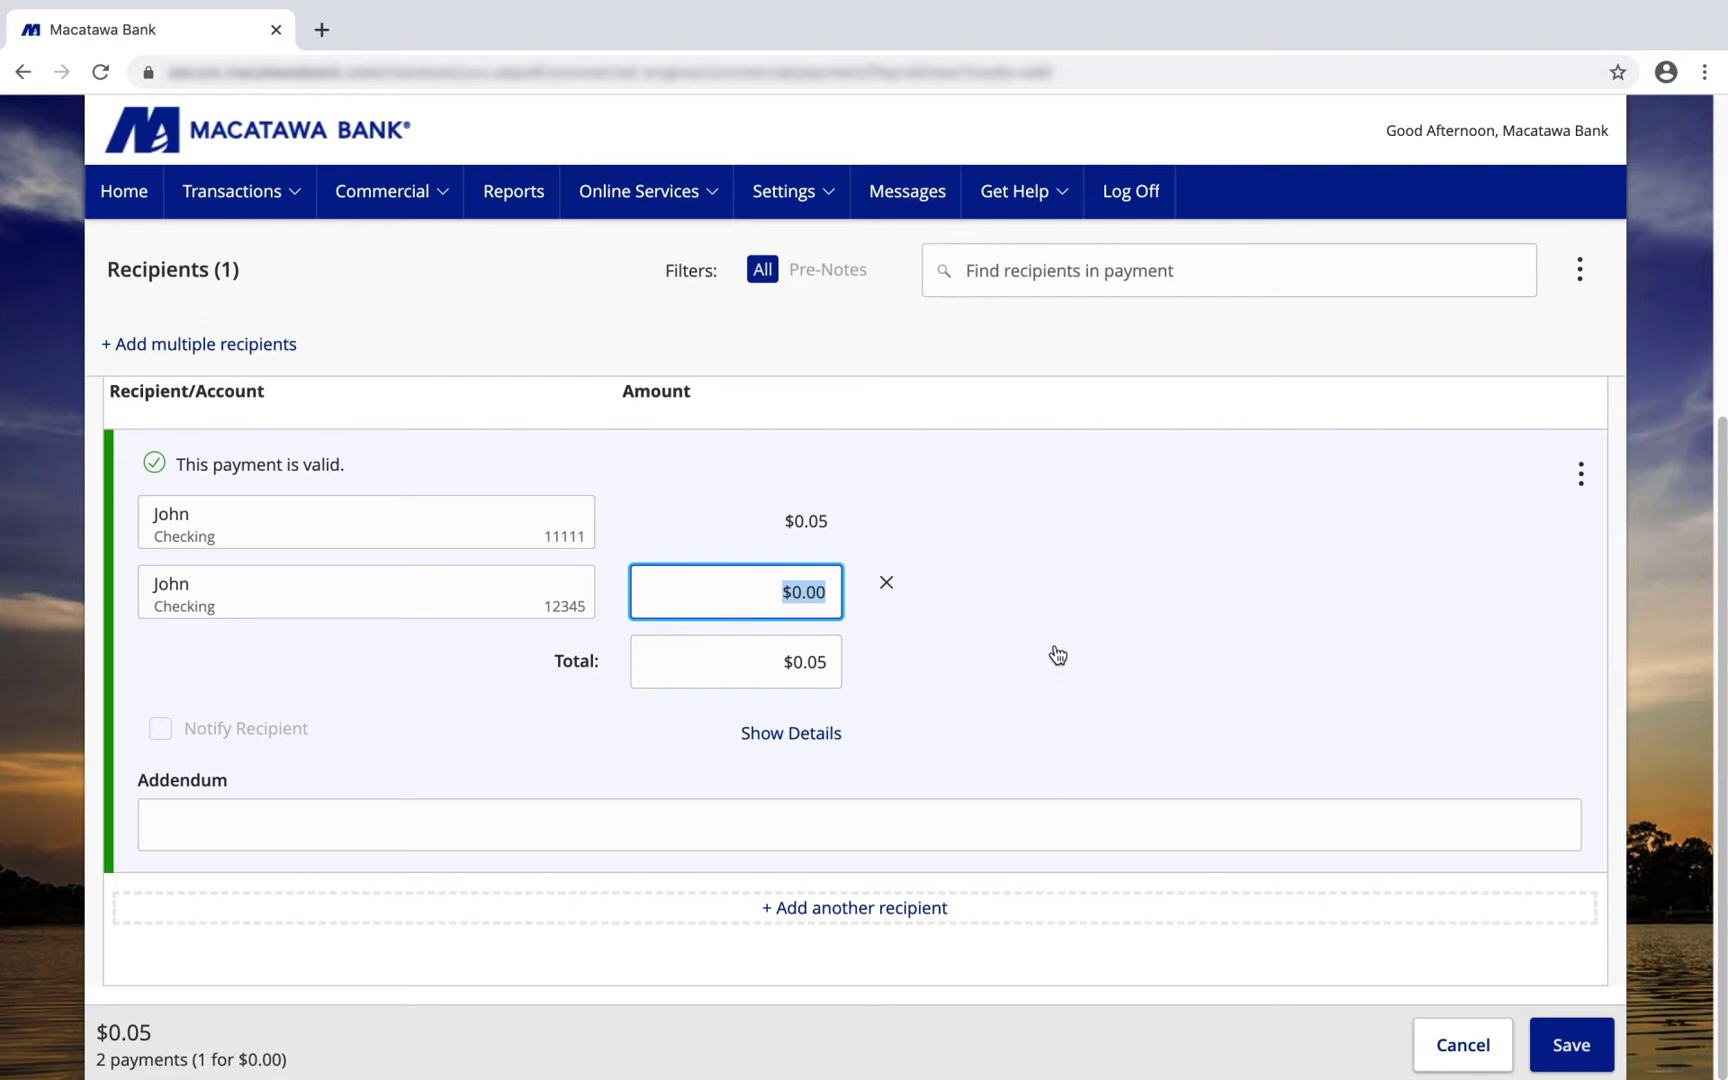
text(2)
click(1125, 645)
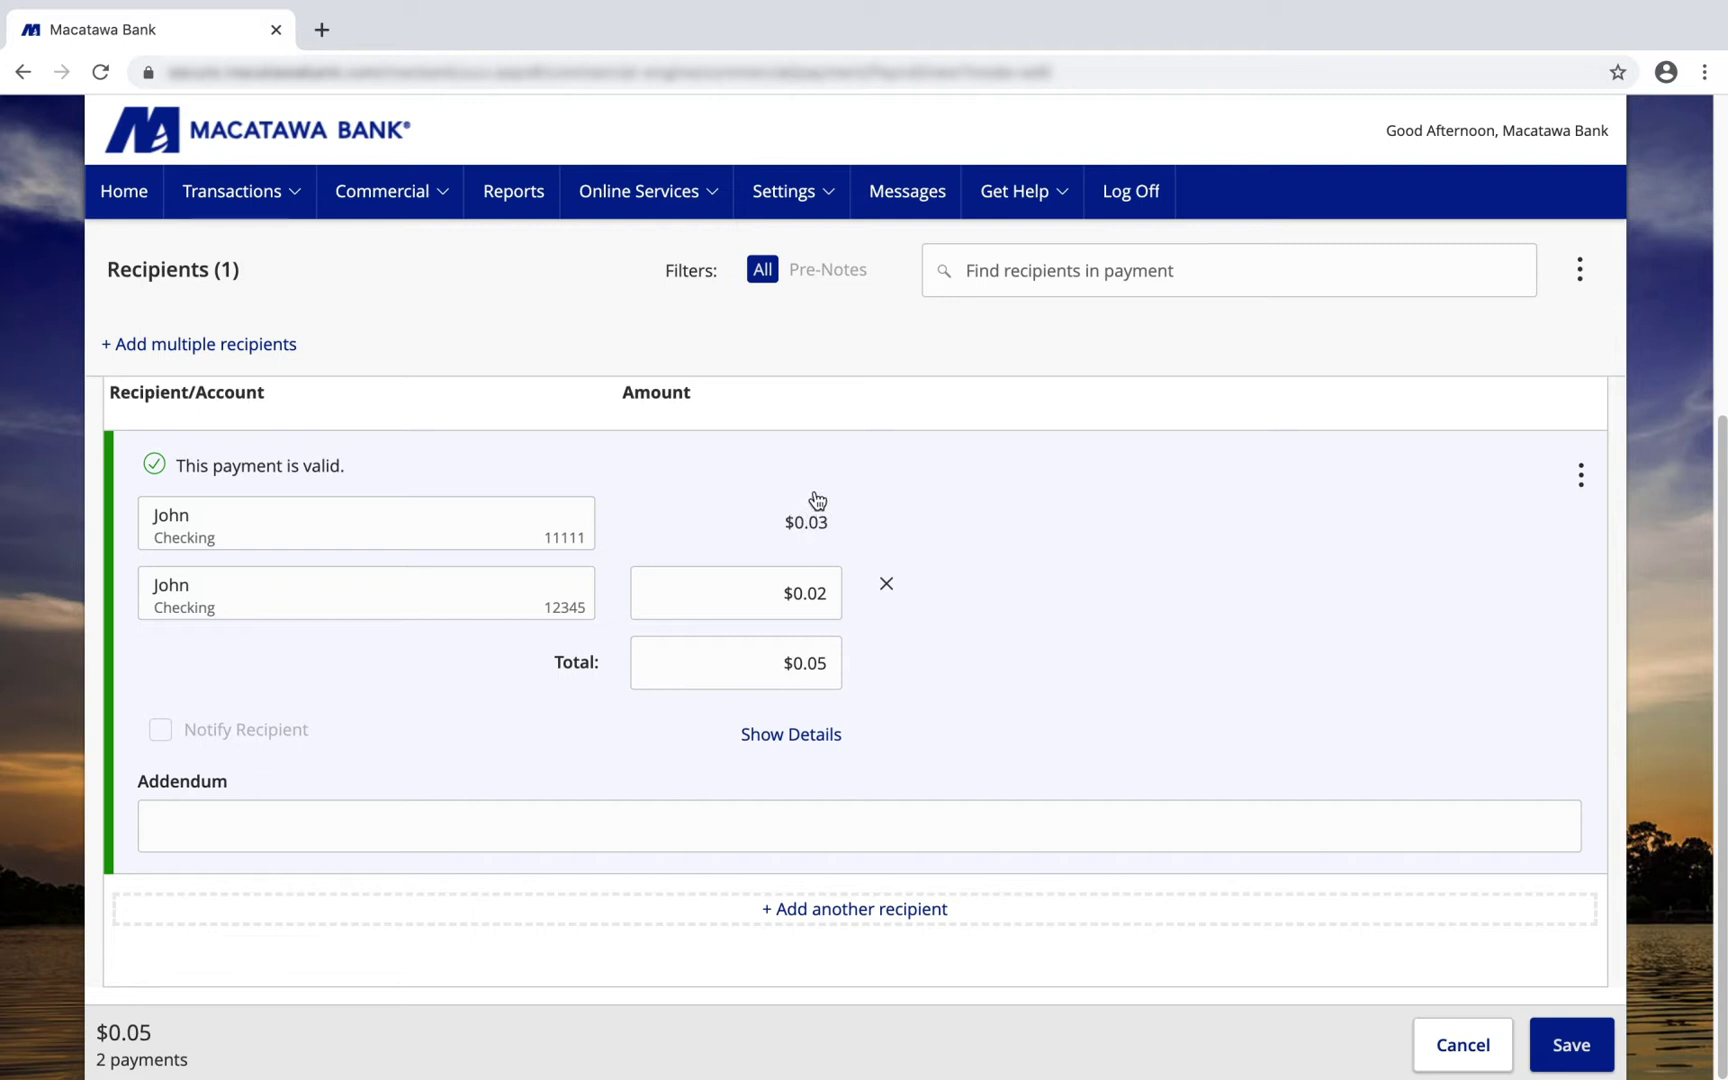
Save the test template and start a payment from it.
click(1577, 1048)
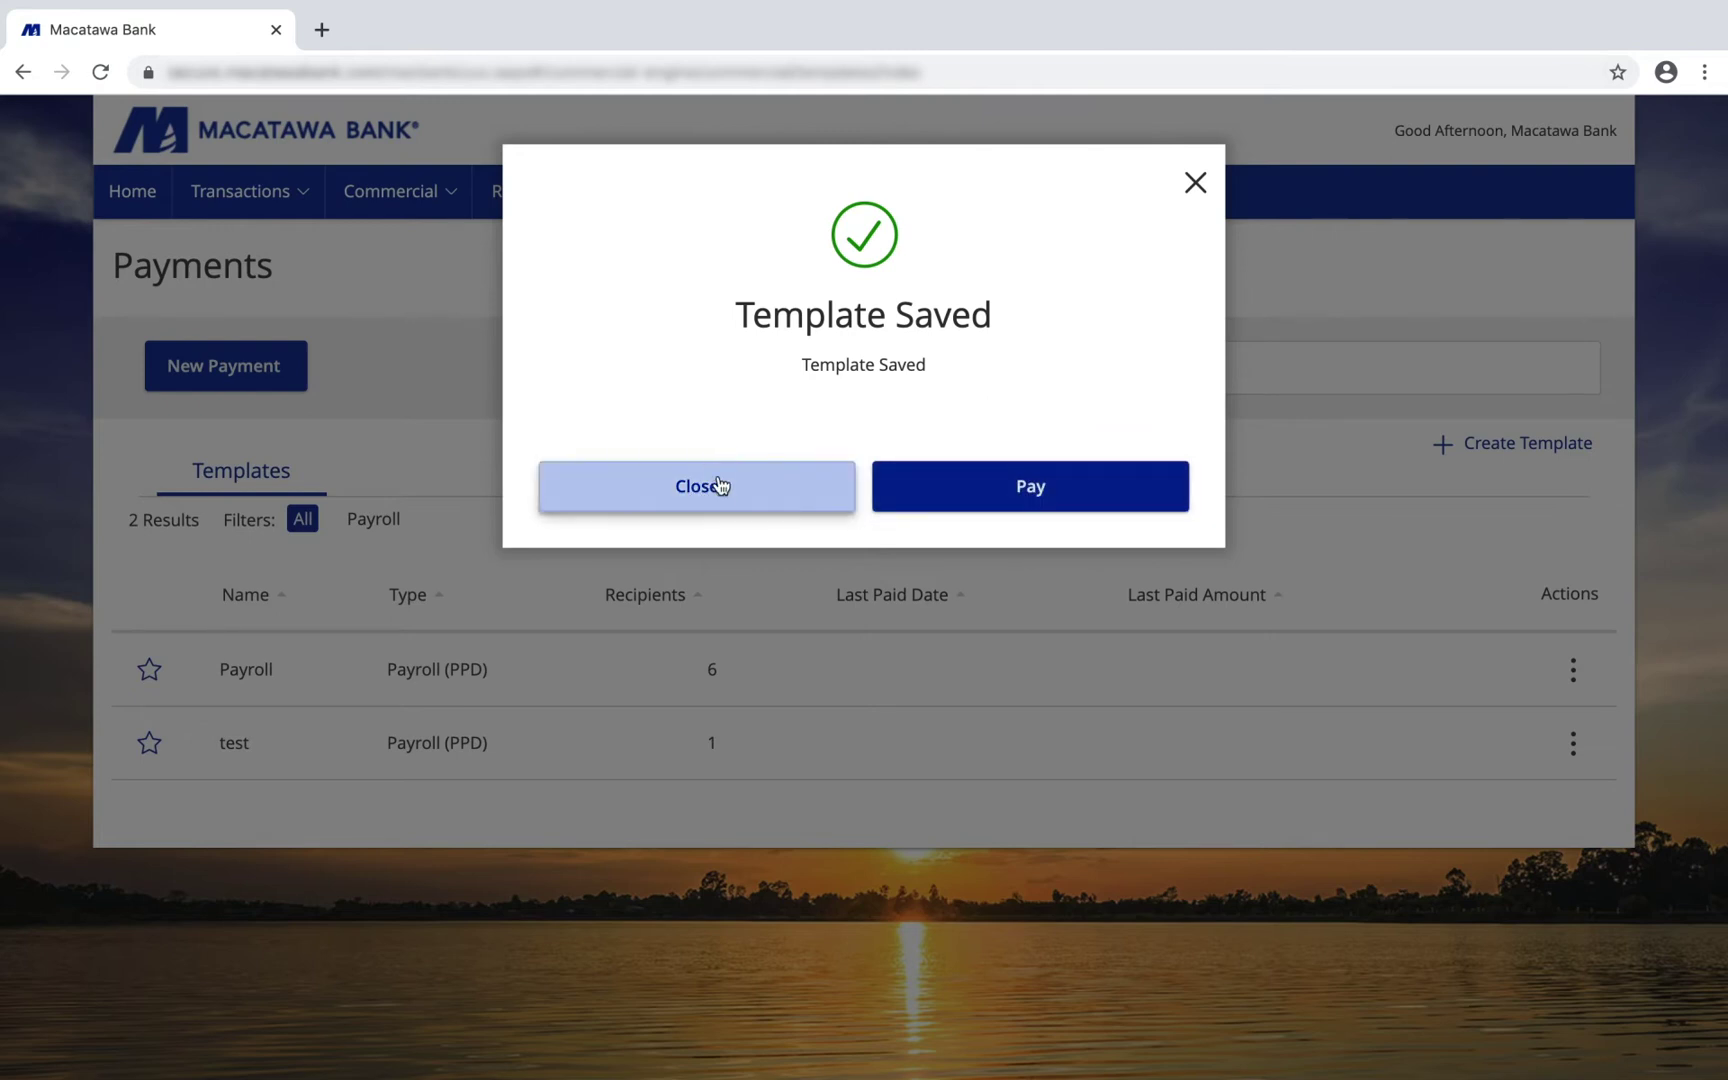
click(1052, 488)
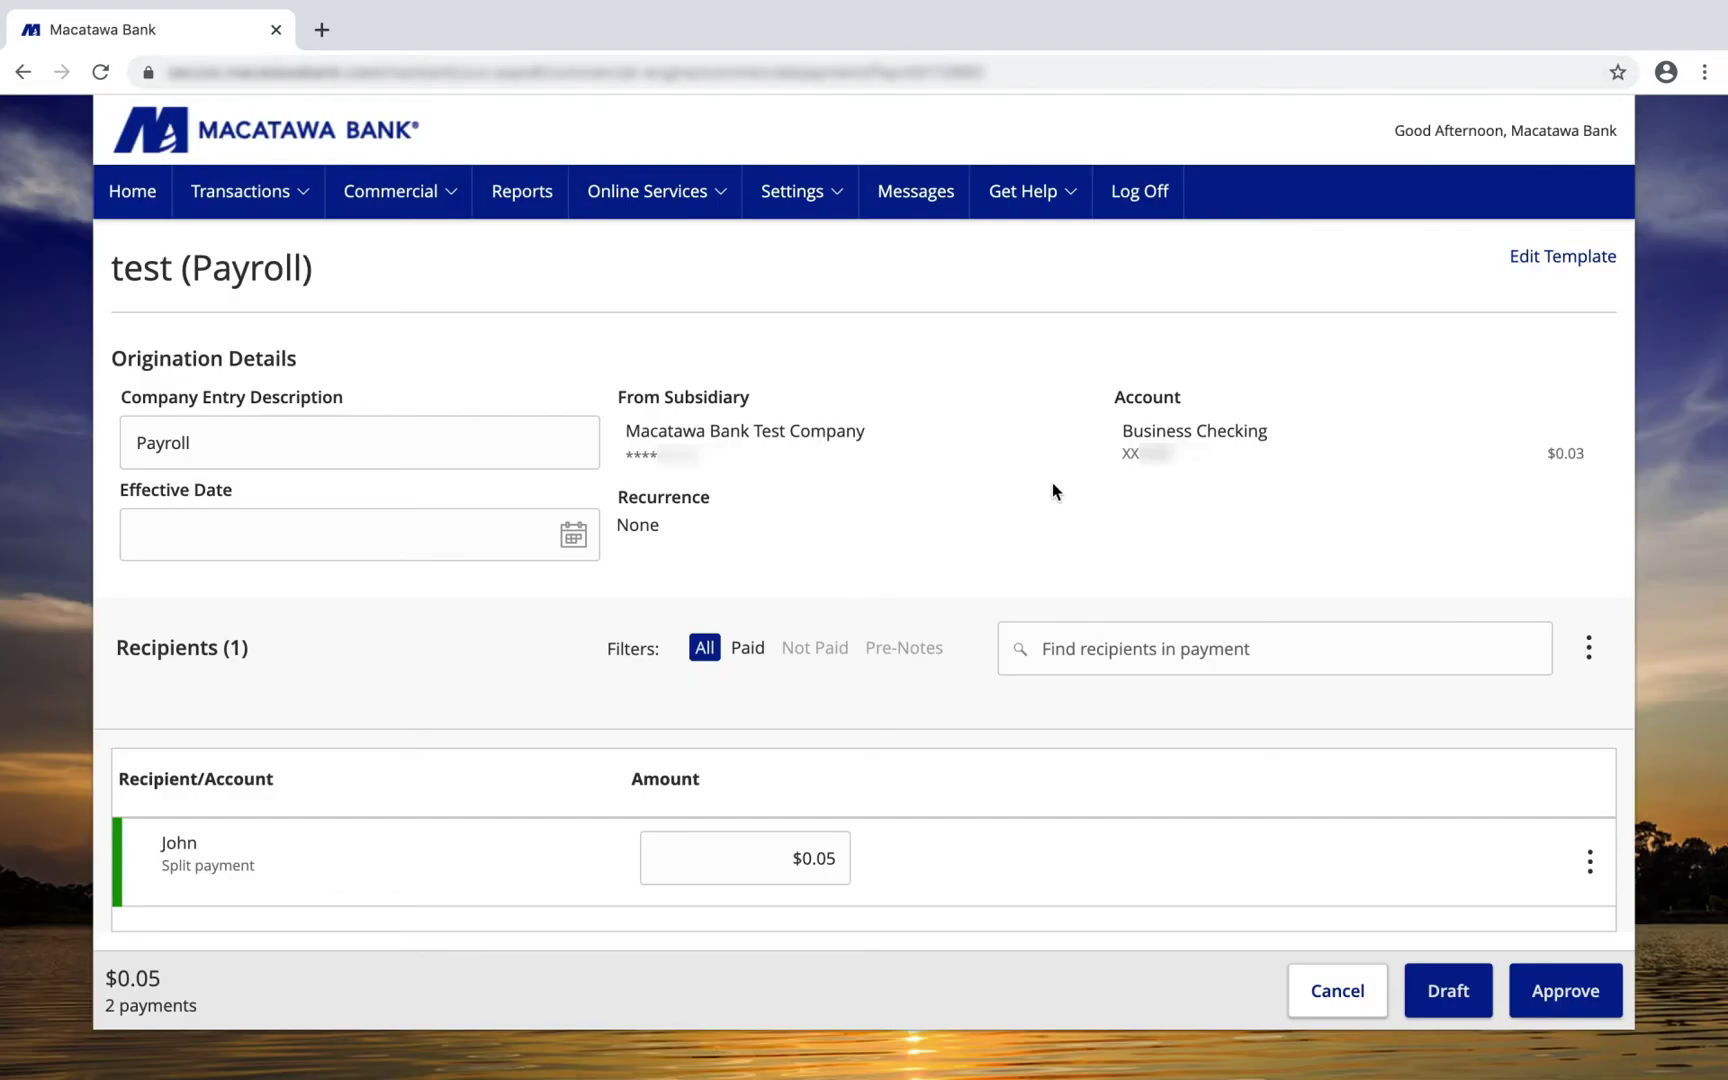
Set the payment's effective date to October 23, 2020 and approve it.
click(427, 539)
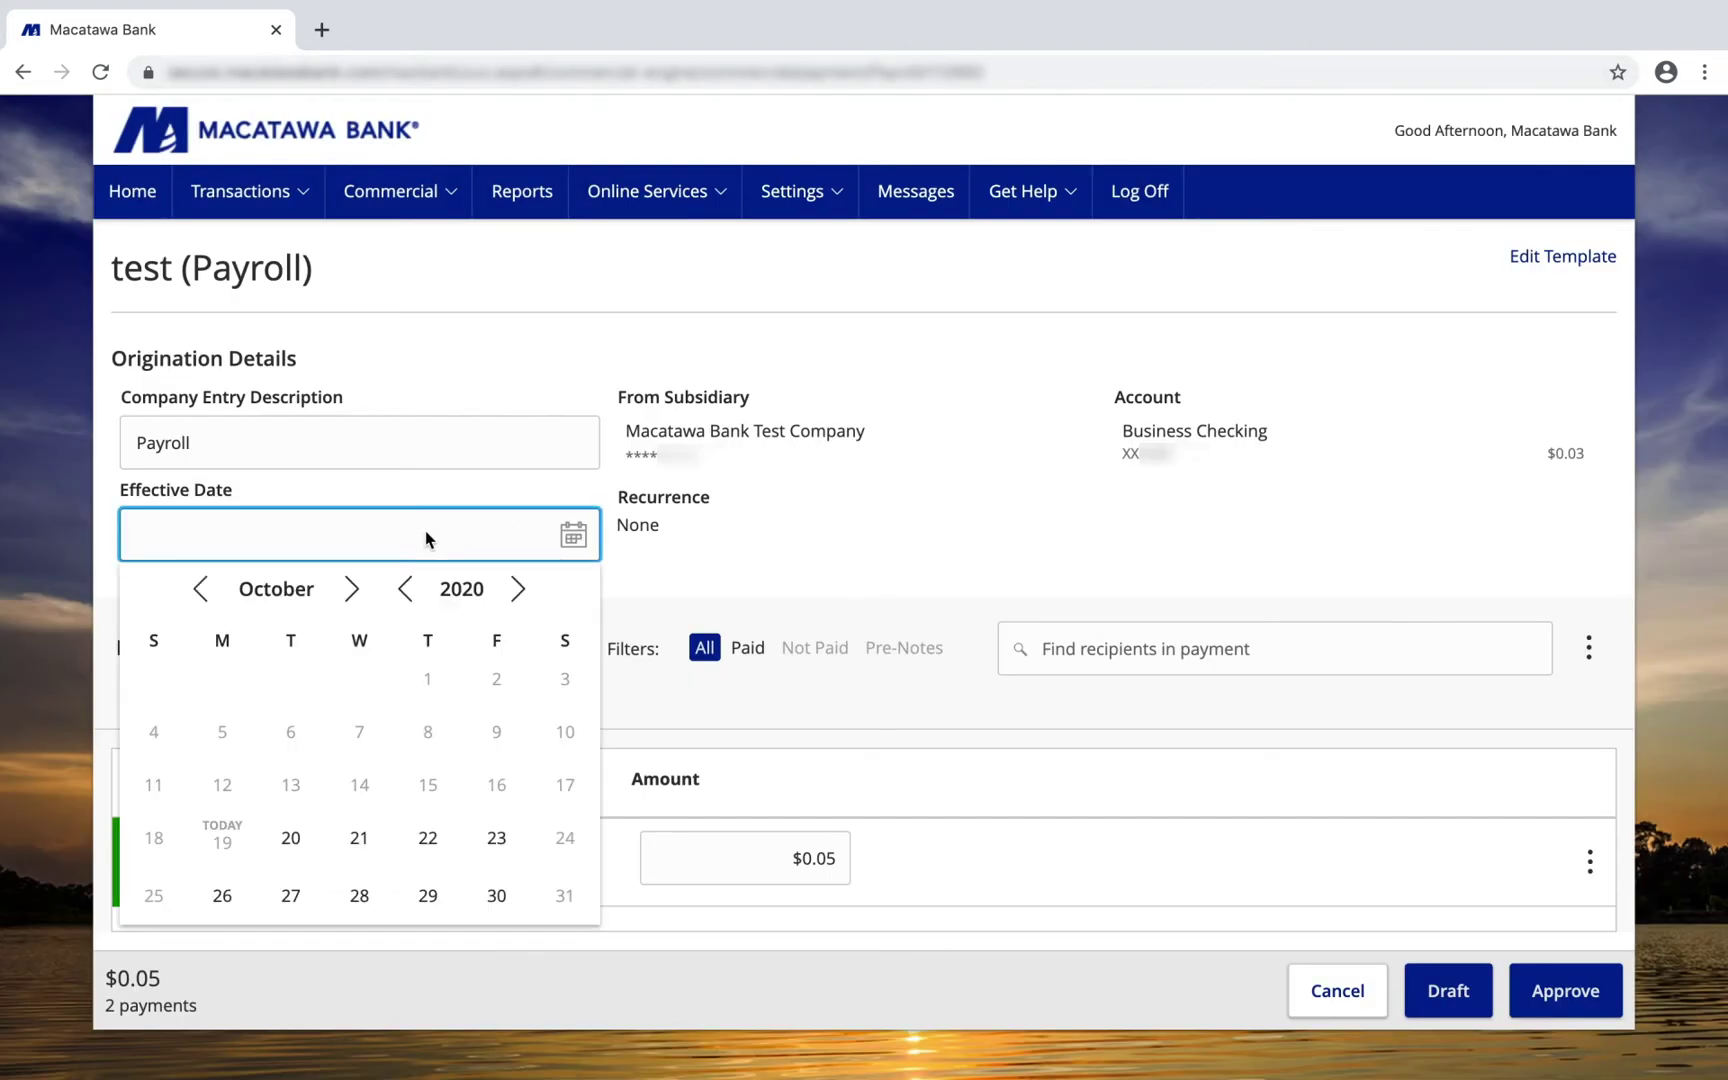
click(497, 836)
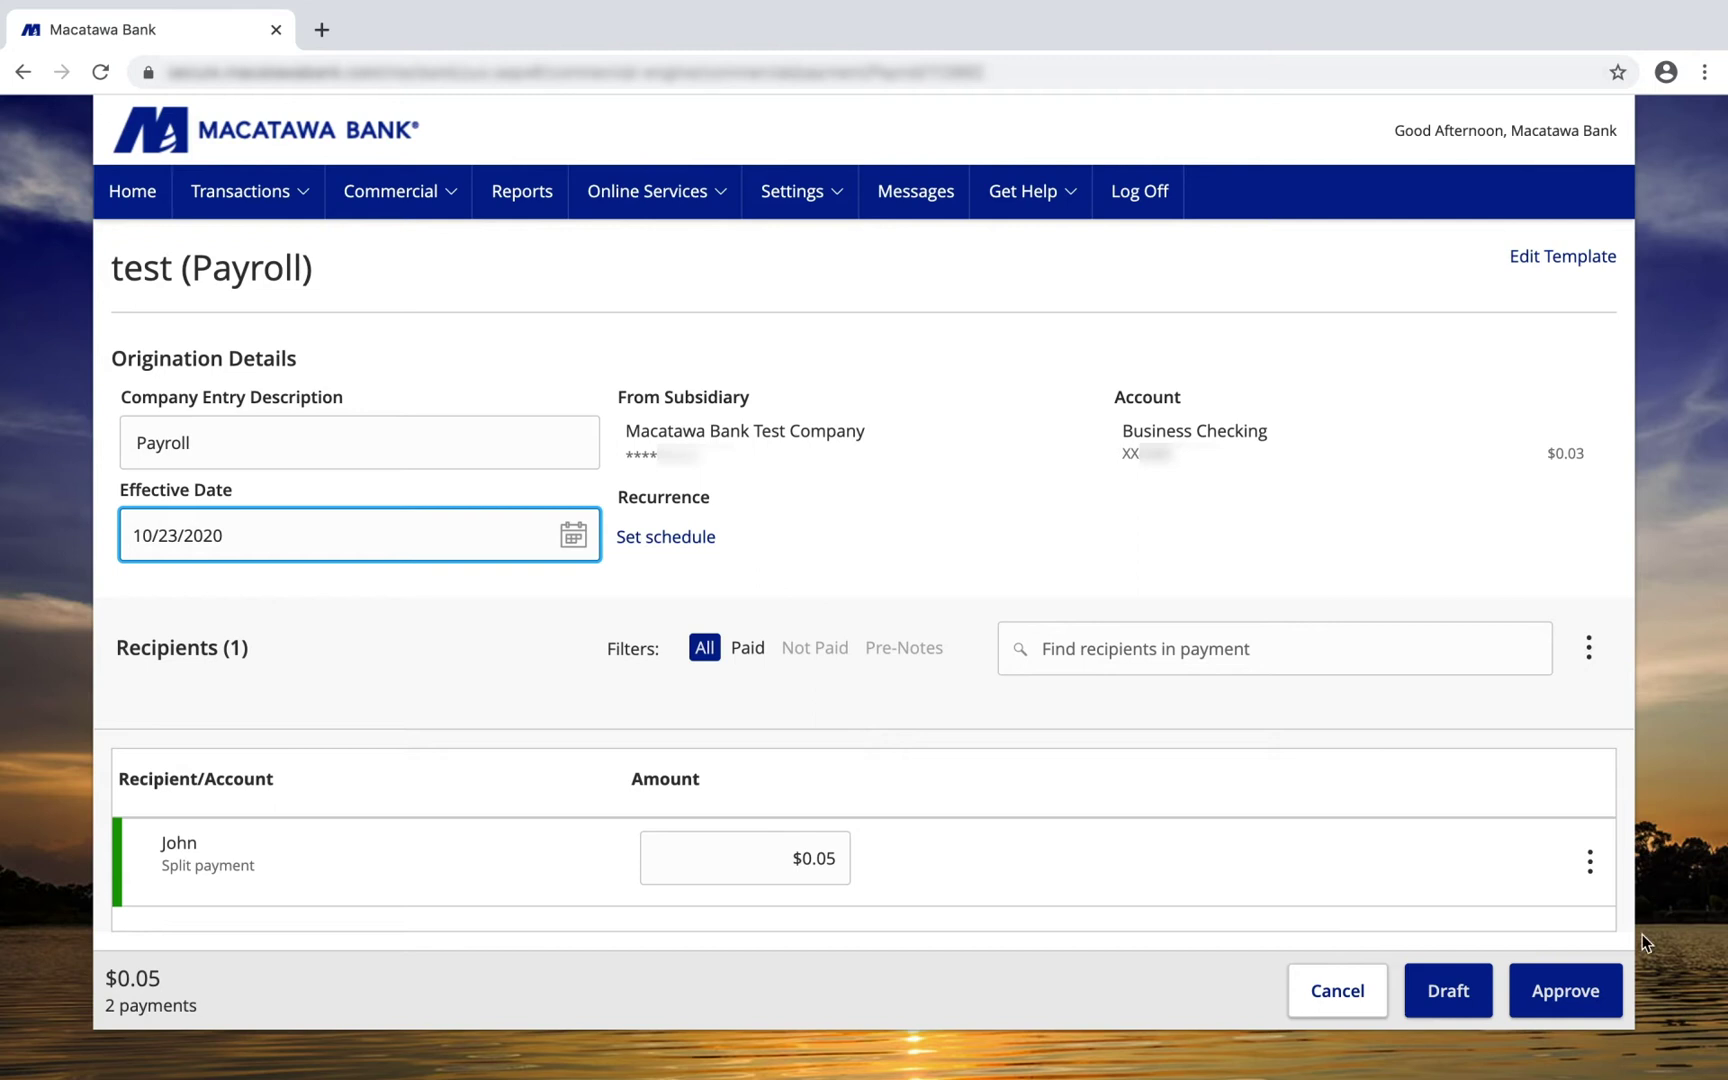
click(1597, 1000)
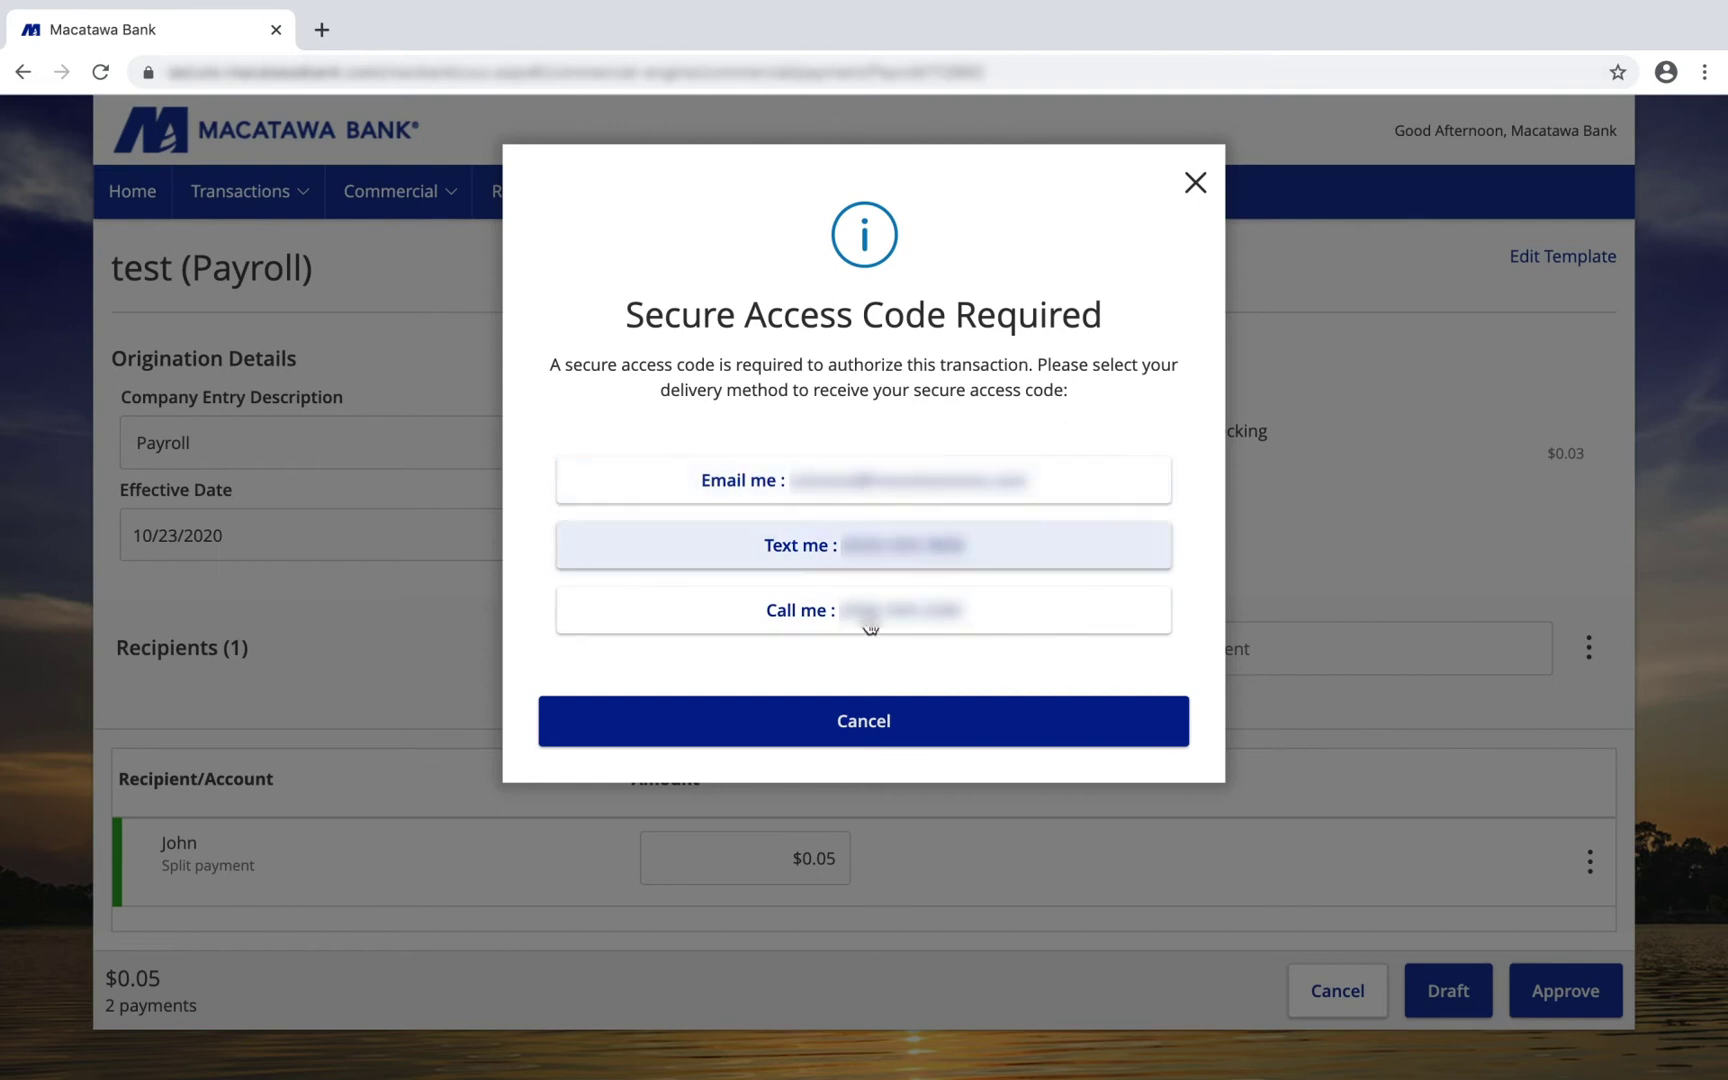
Verify the approval with a secure access code sent by text, then dismiss the confirmation.
click(1049, 550)
click(922, 481)
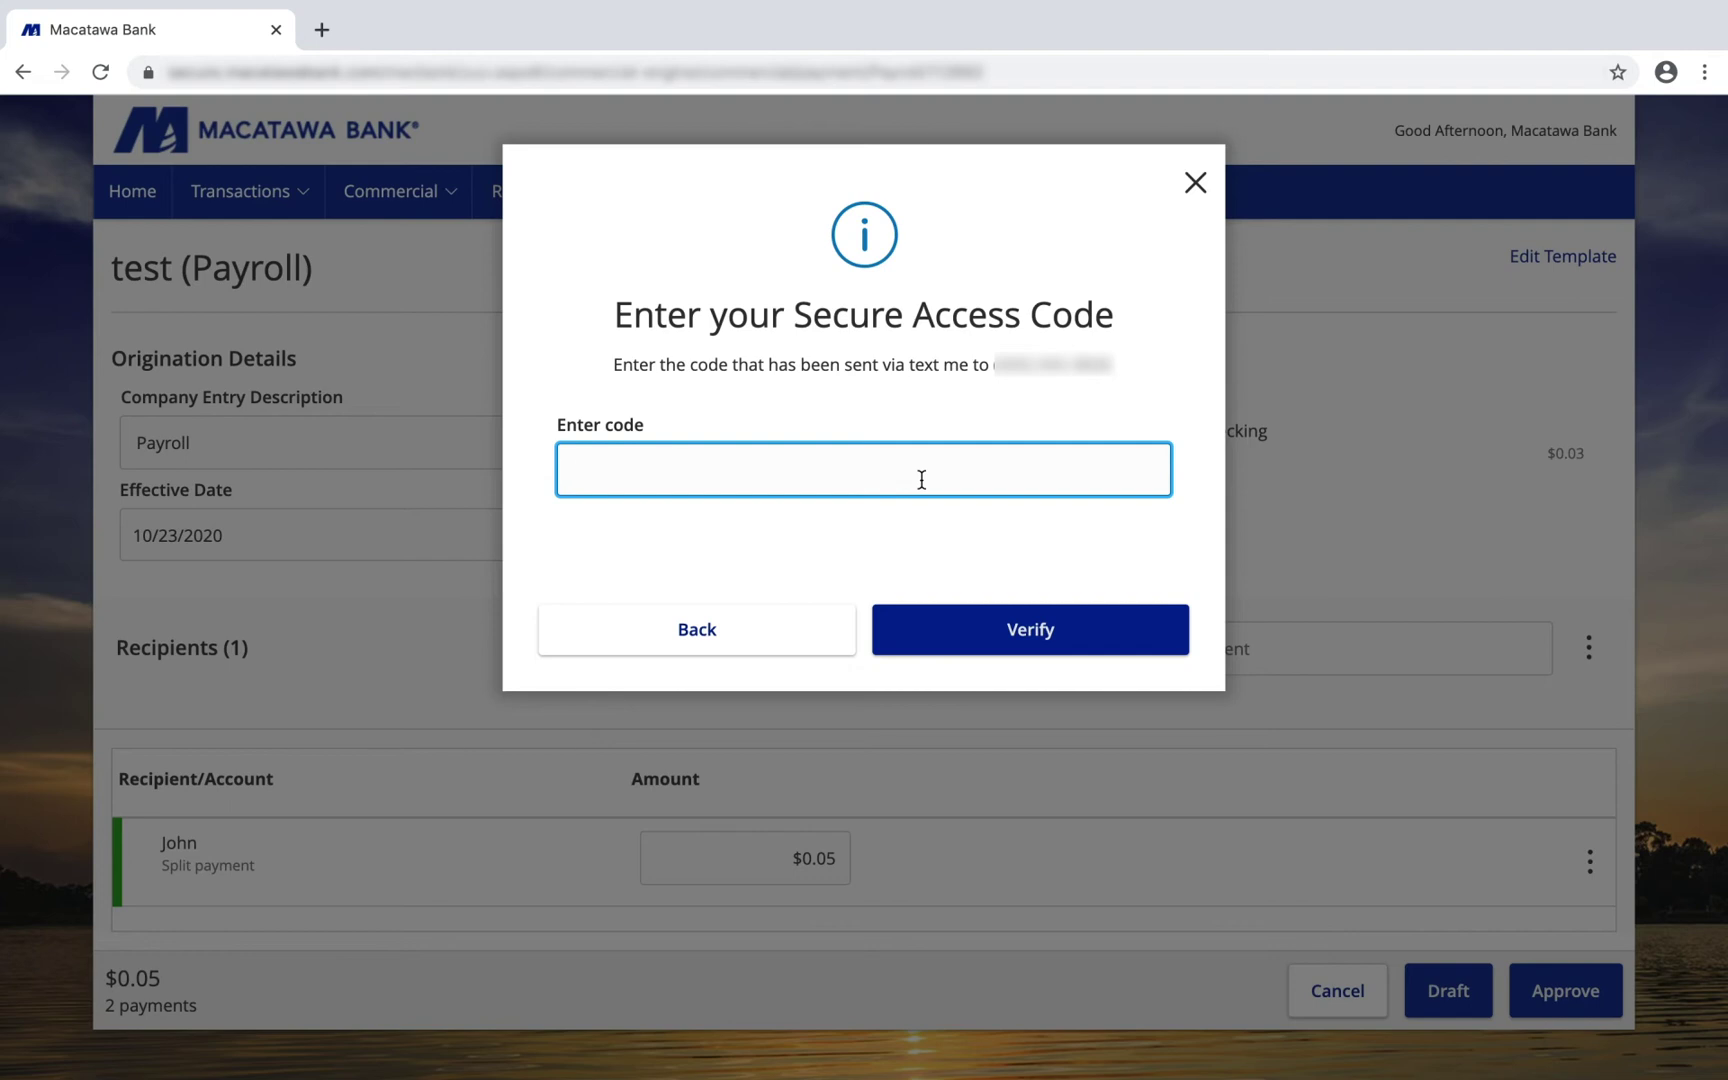
click(1032, 640)
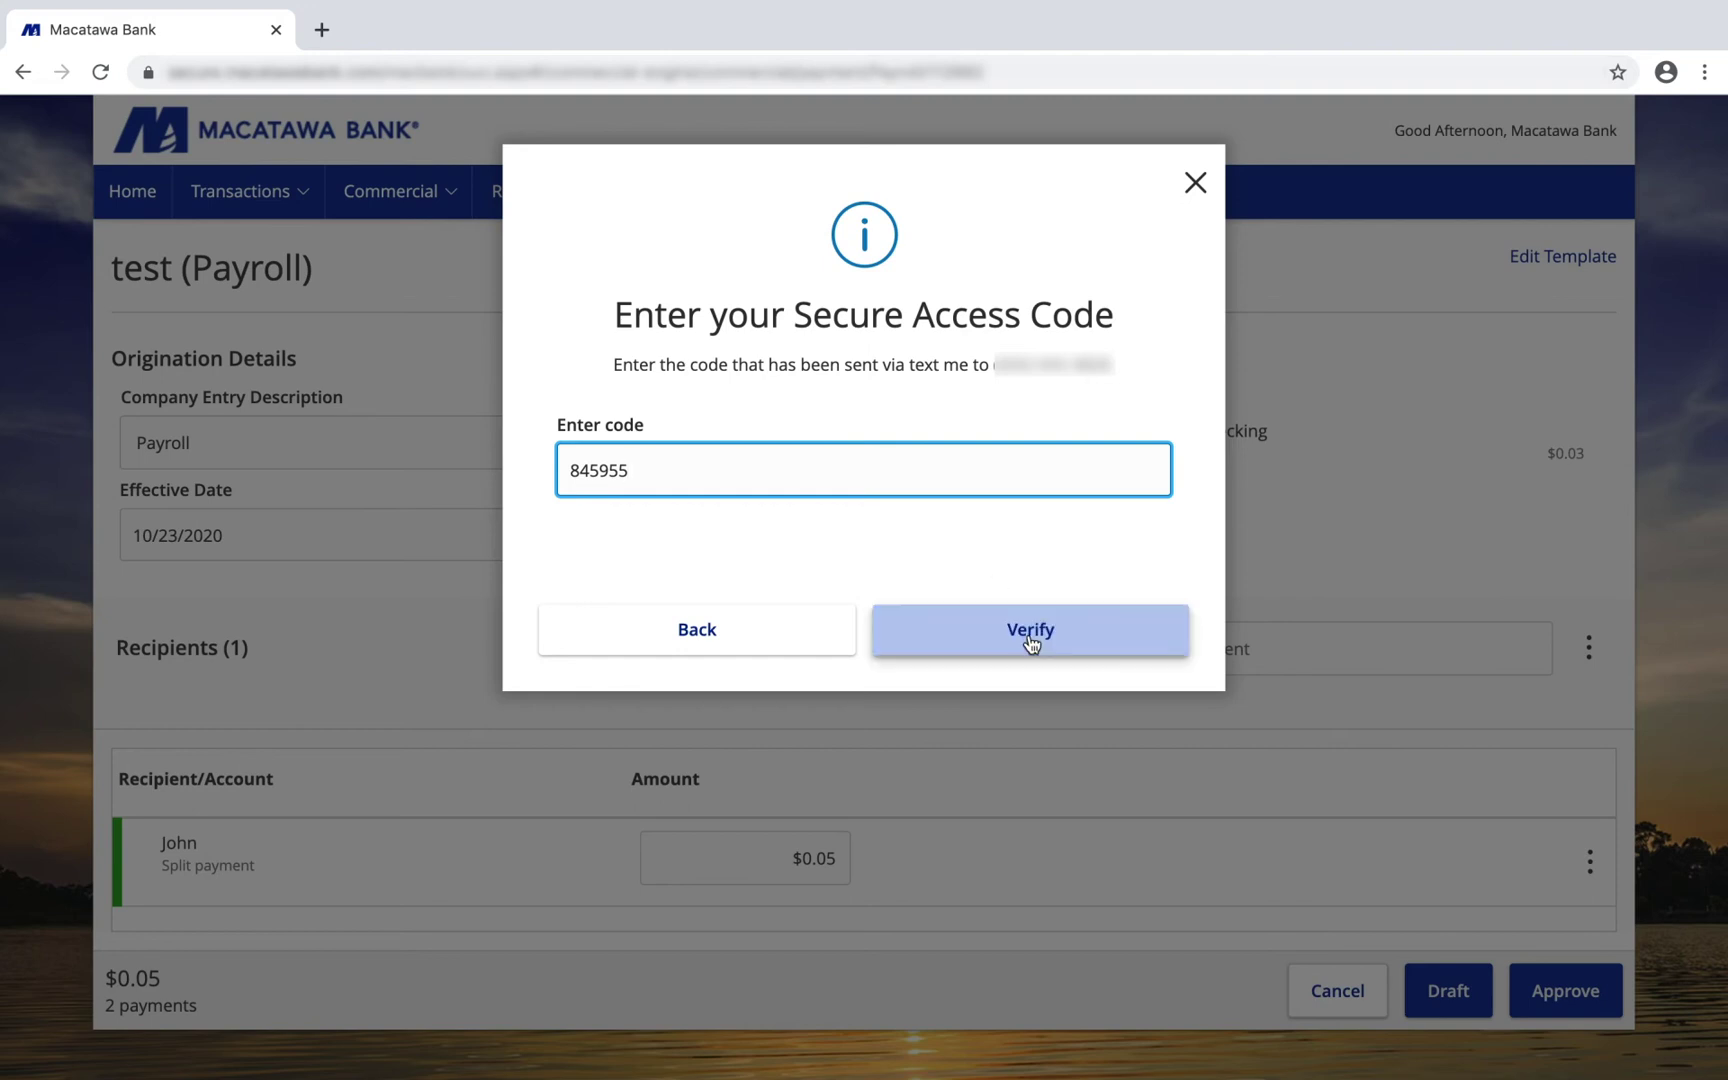
click(1032, 640)
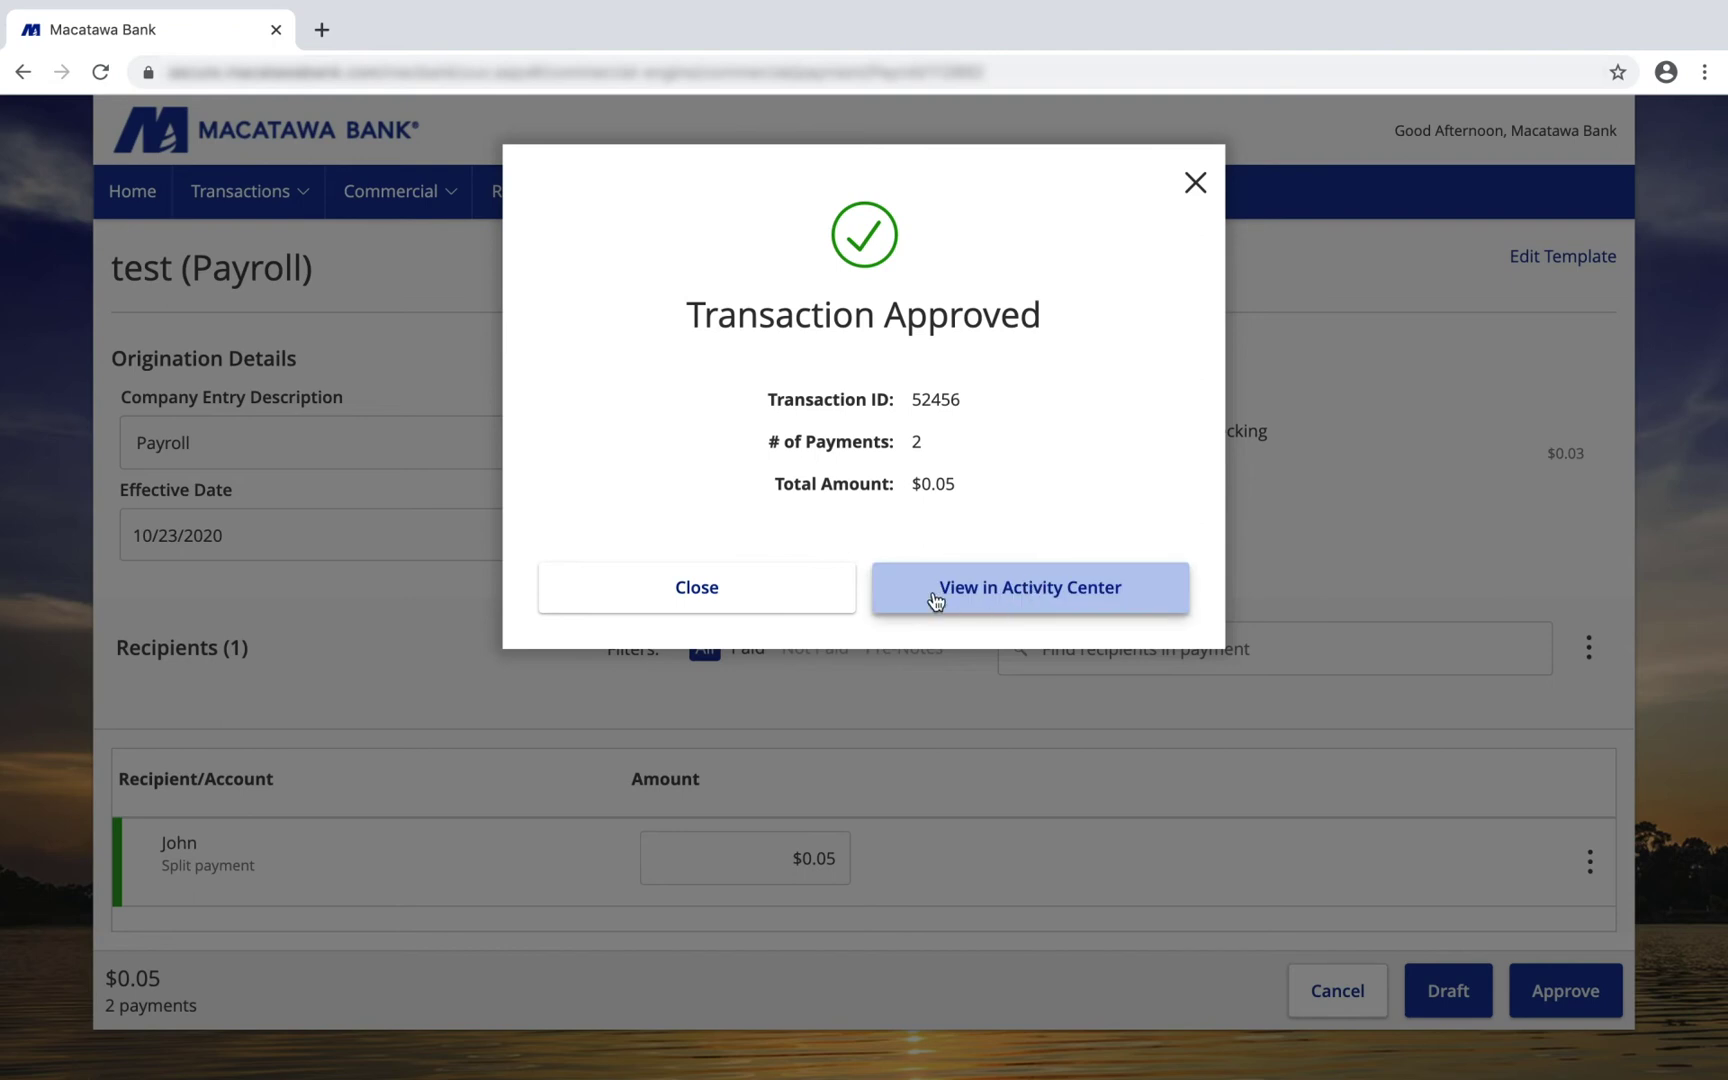
click(720, 600)
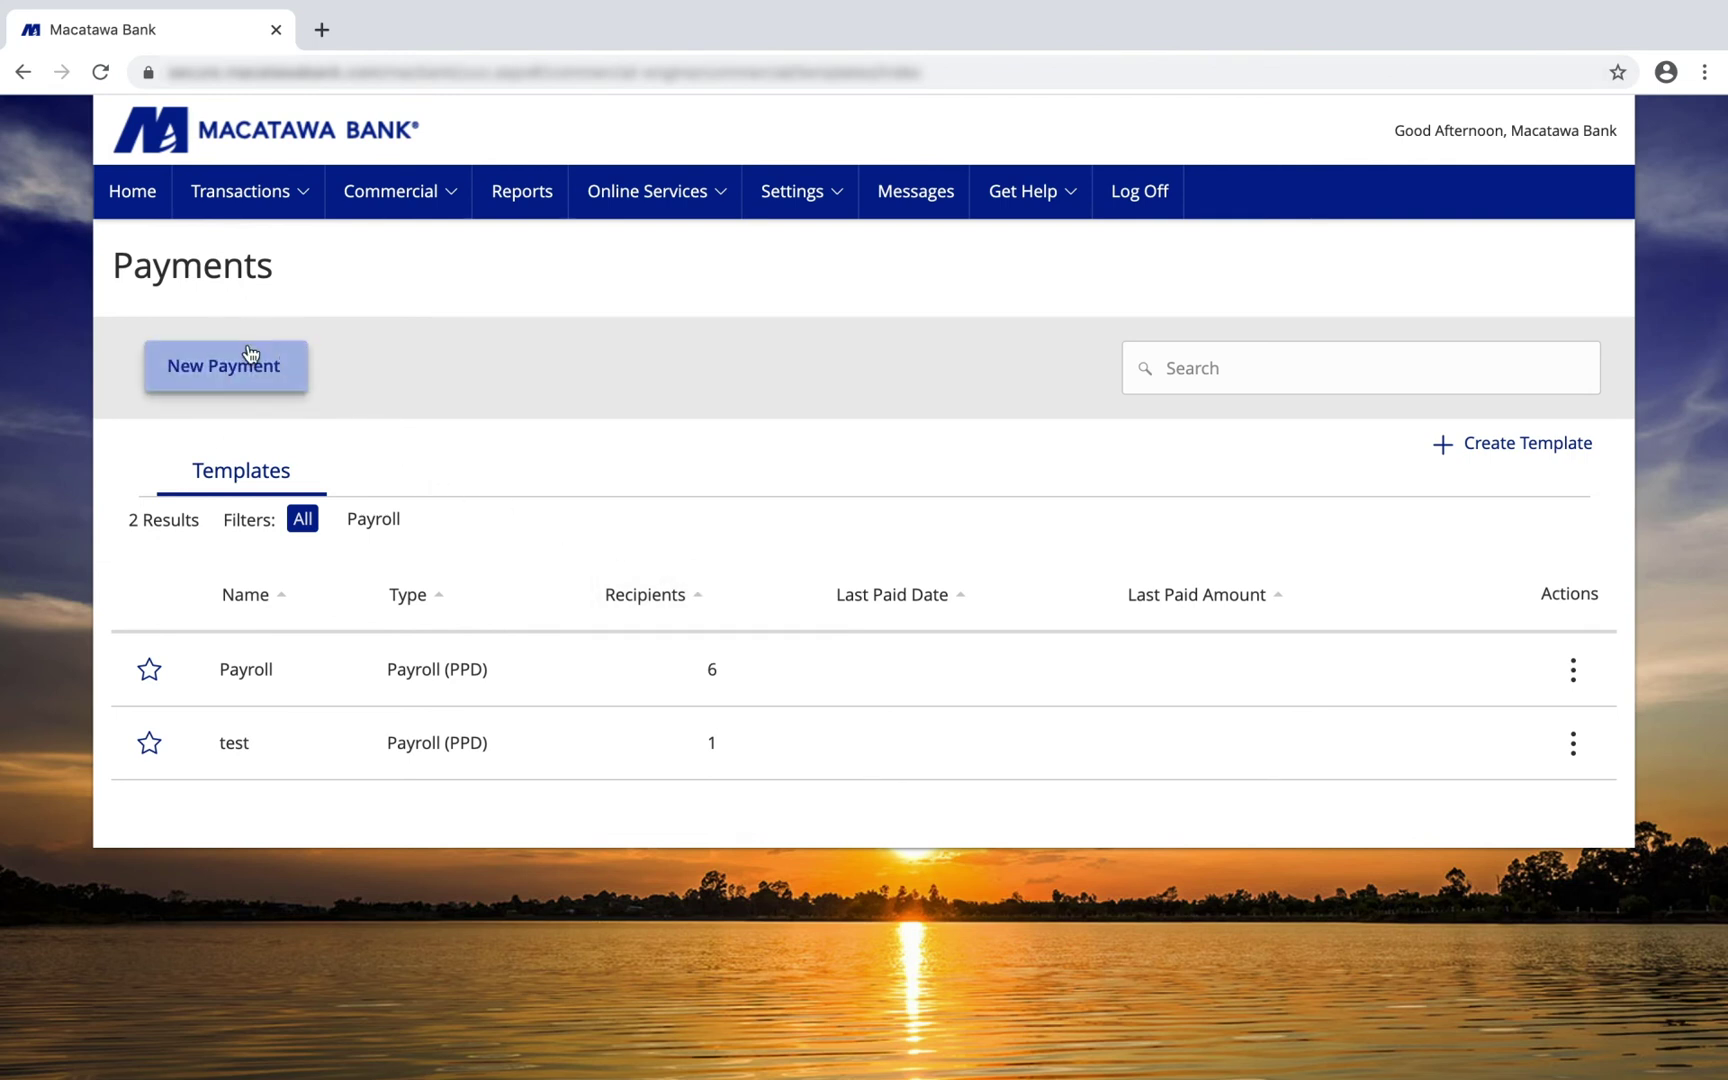
Start a new ACH Disbursement payment from New Payment.
click(253, 383)
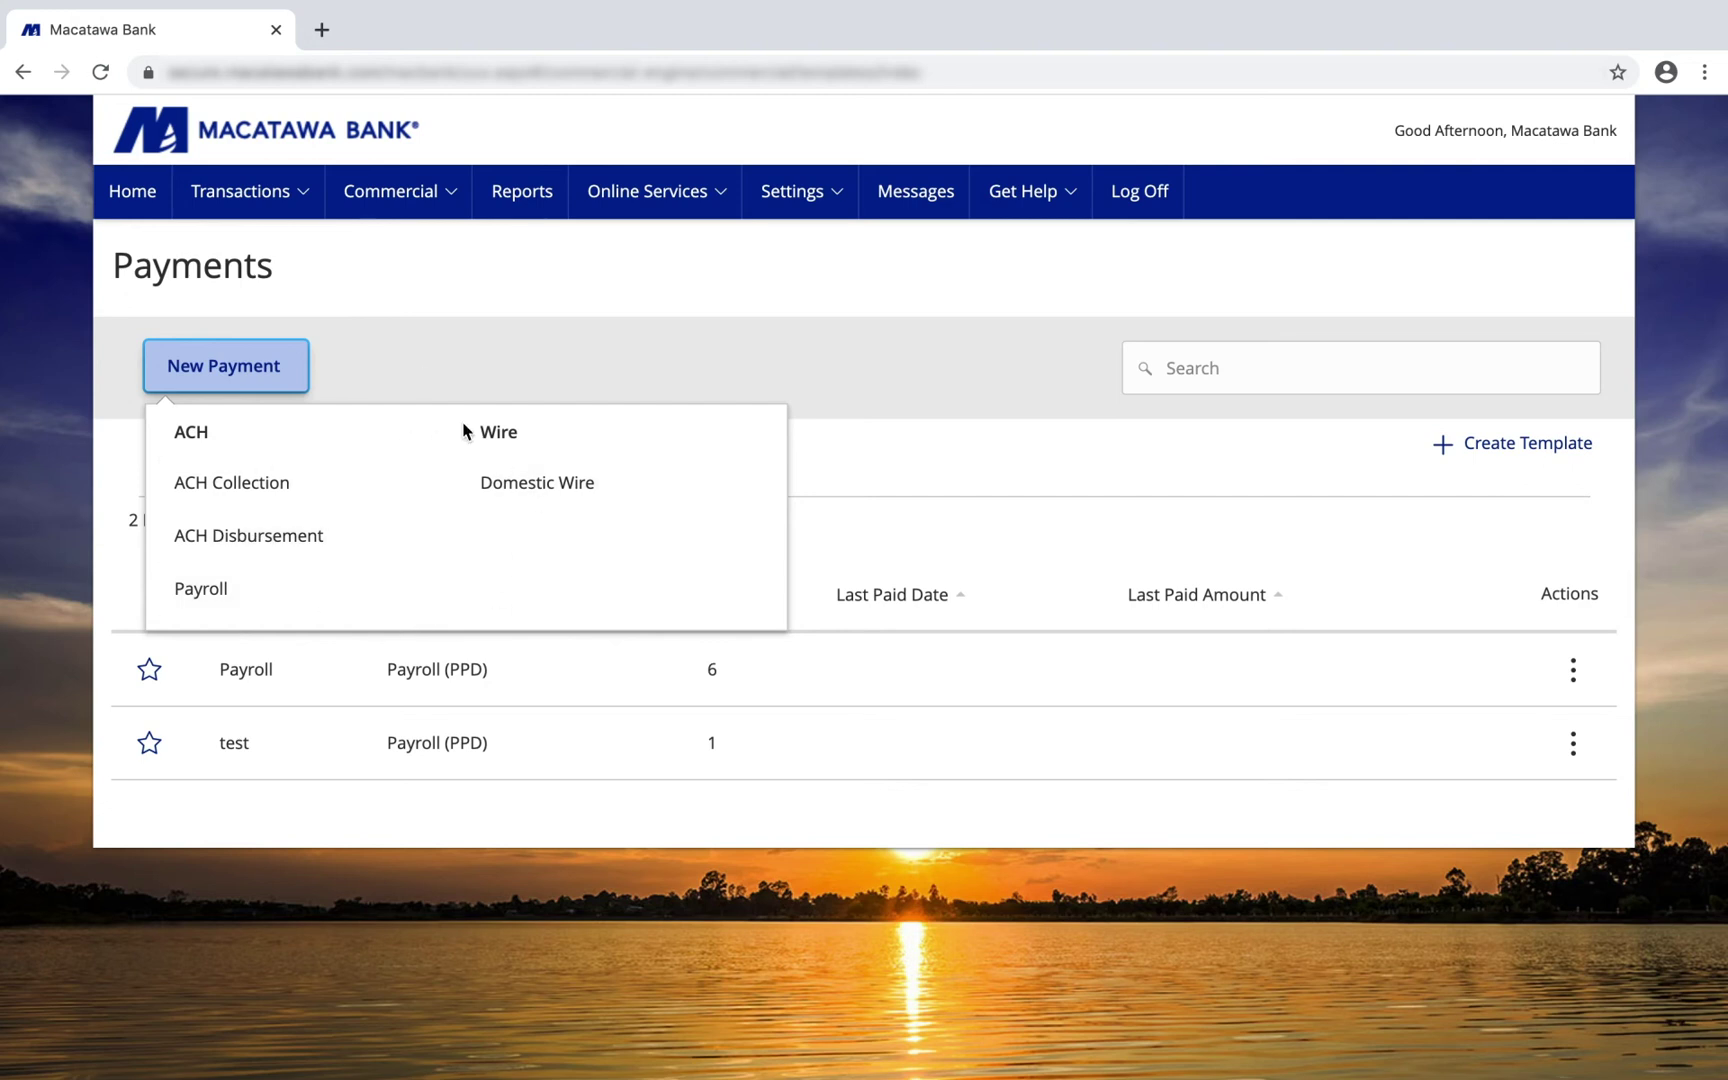
click(338, 538)
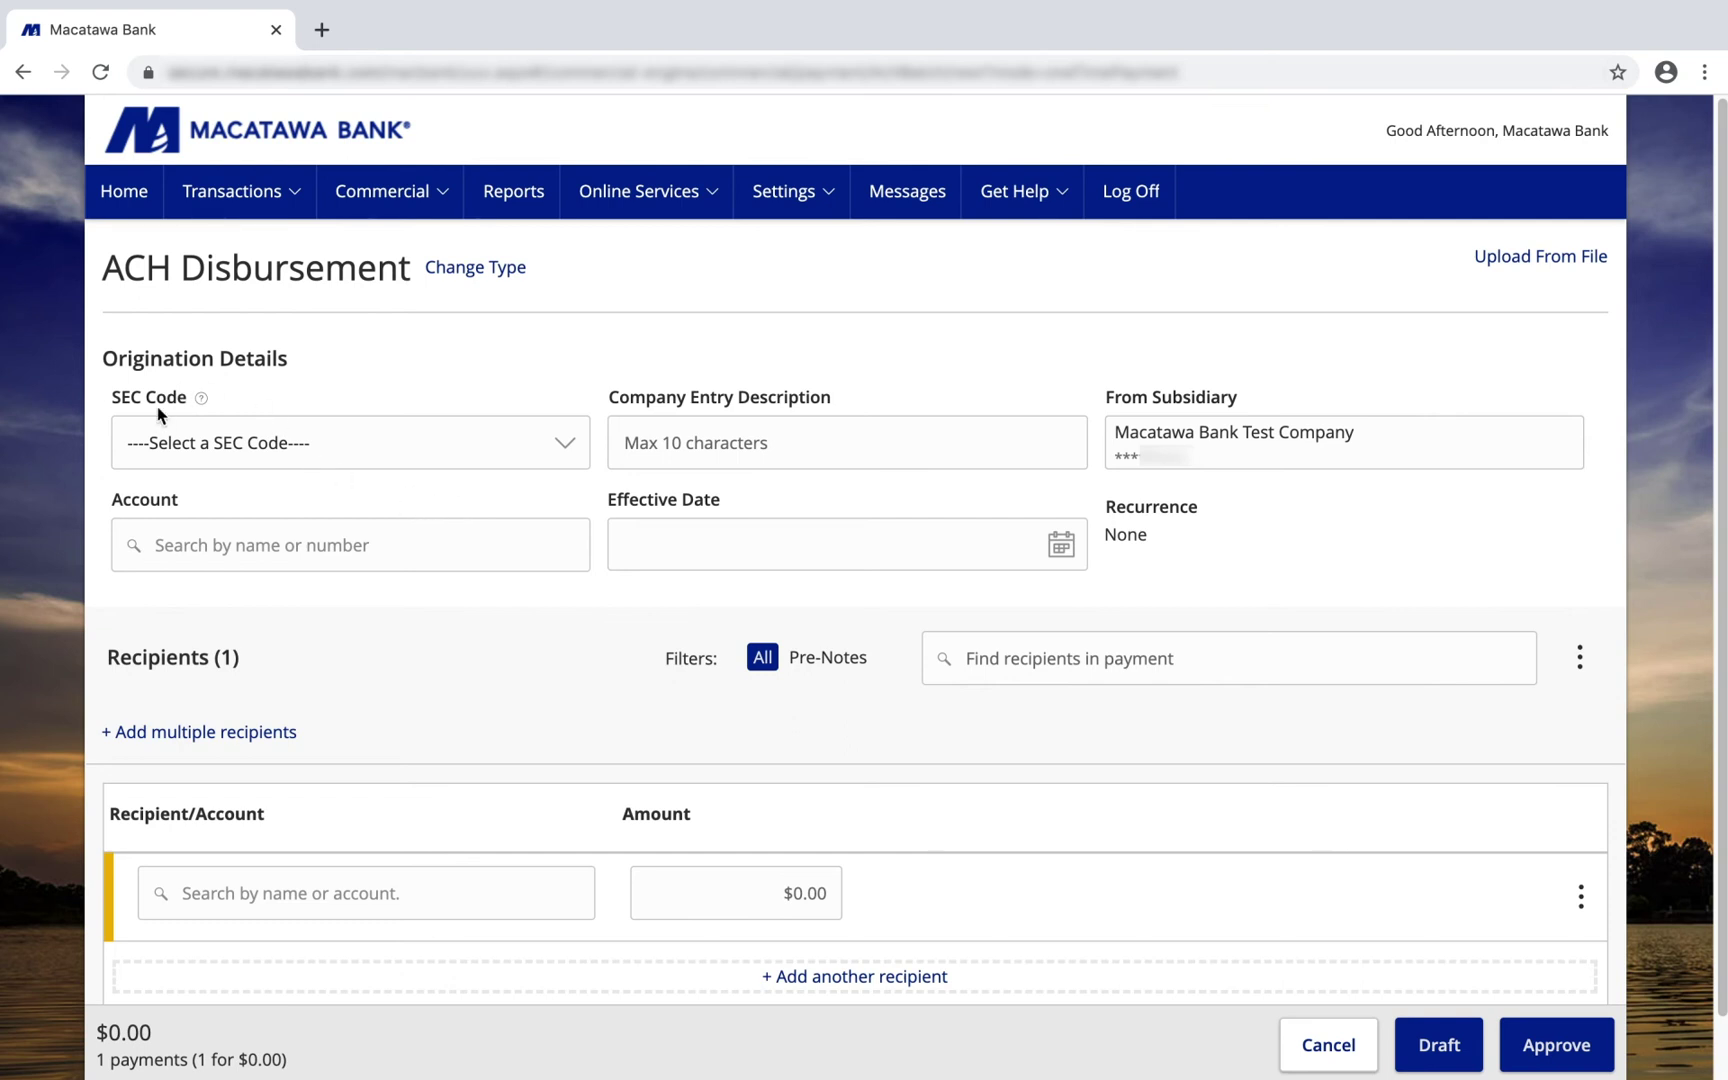
Set SEC code CCD, description 'Test', Business Checking account and effective date 10/23/2020.
click(396, 442)
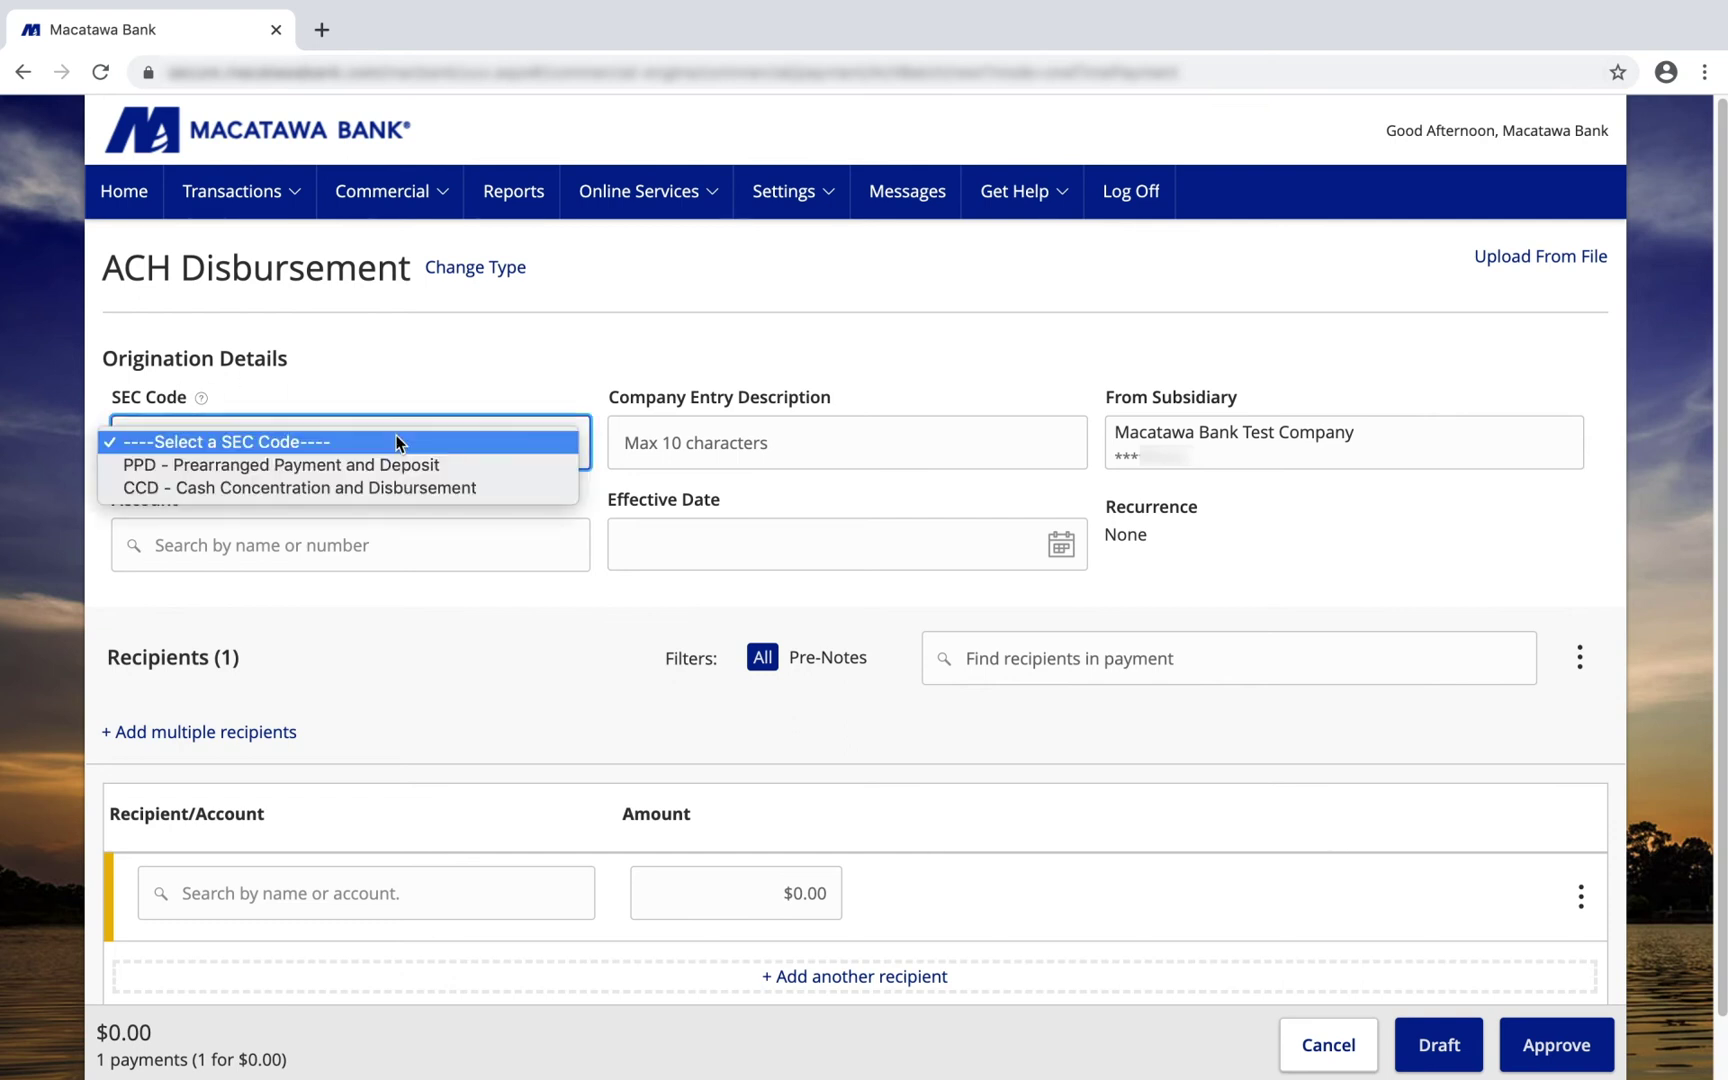
click(481, 489)
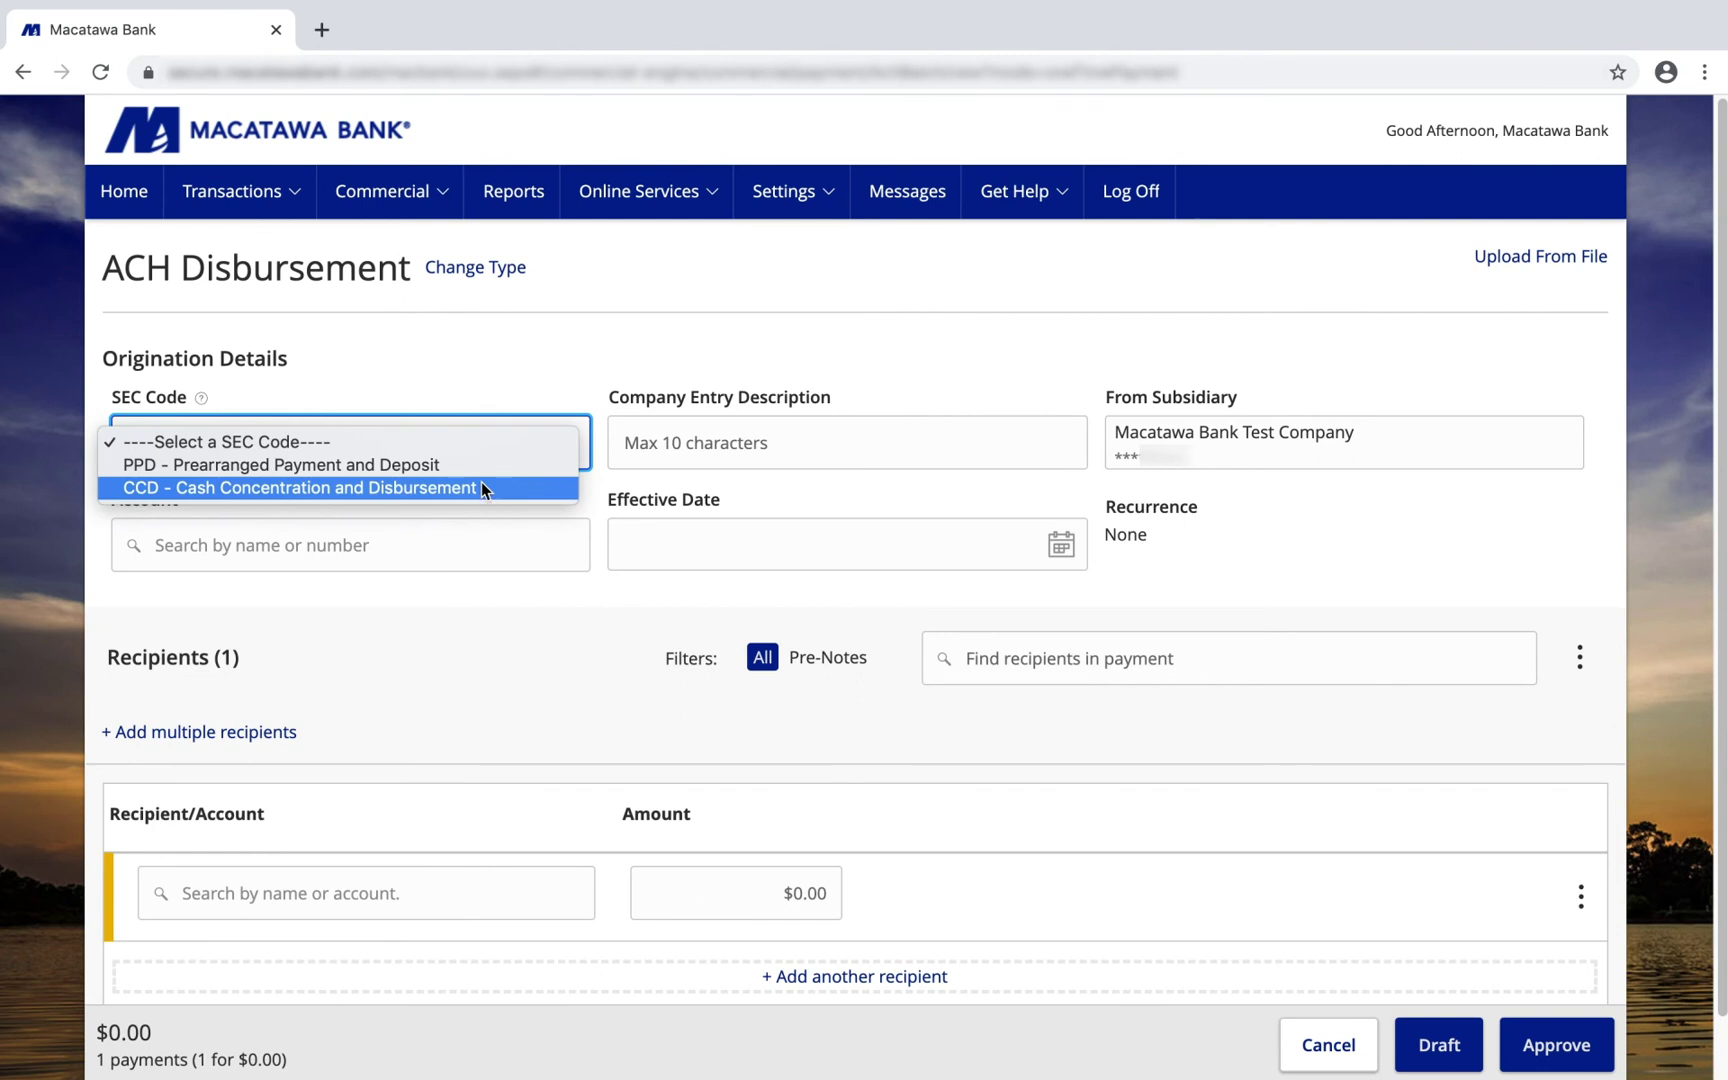
click(783, 443)
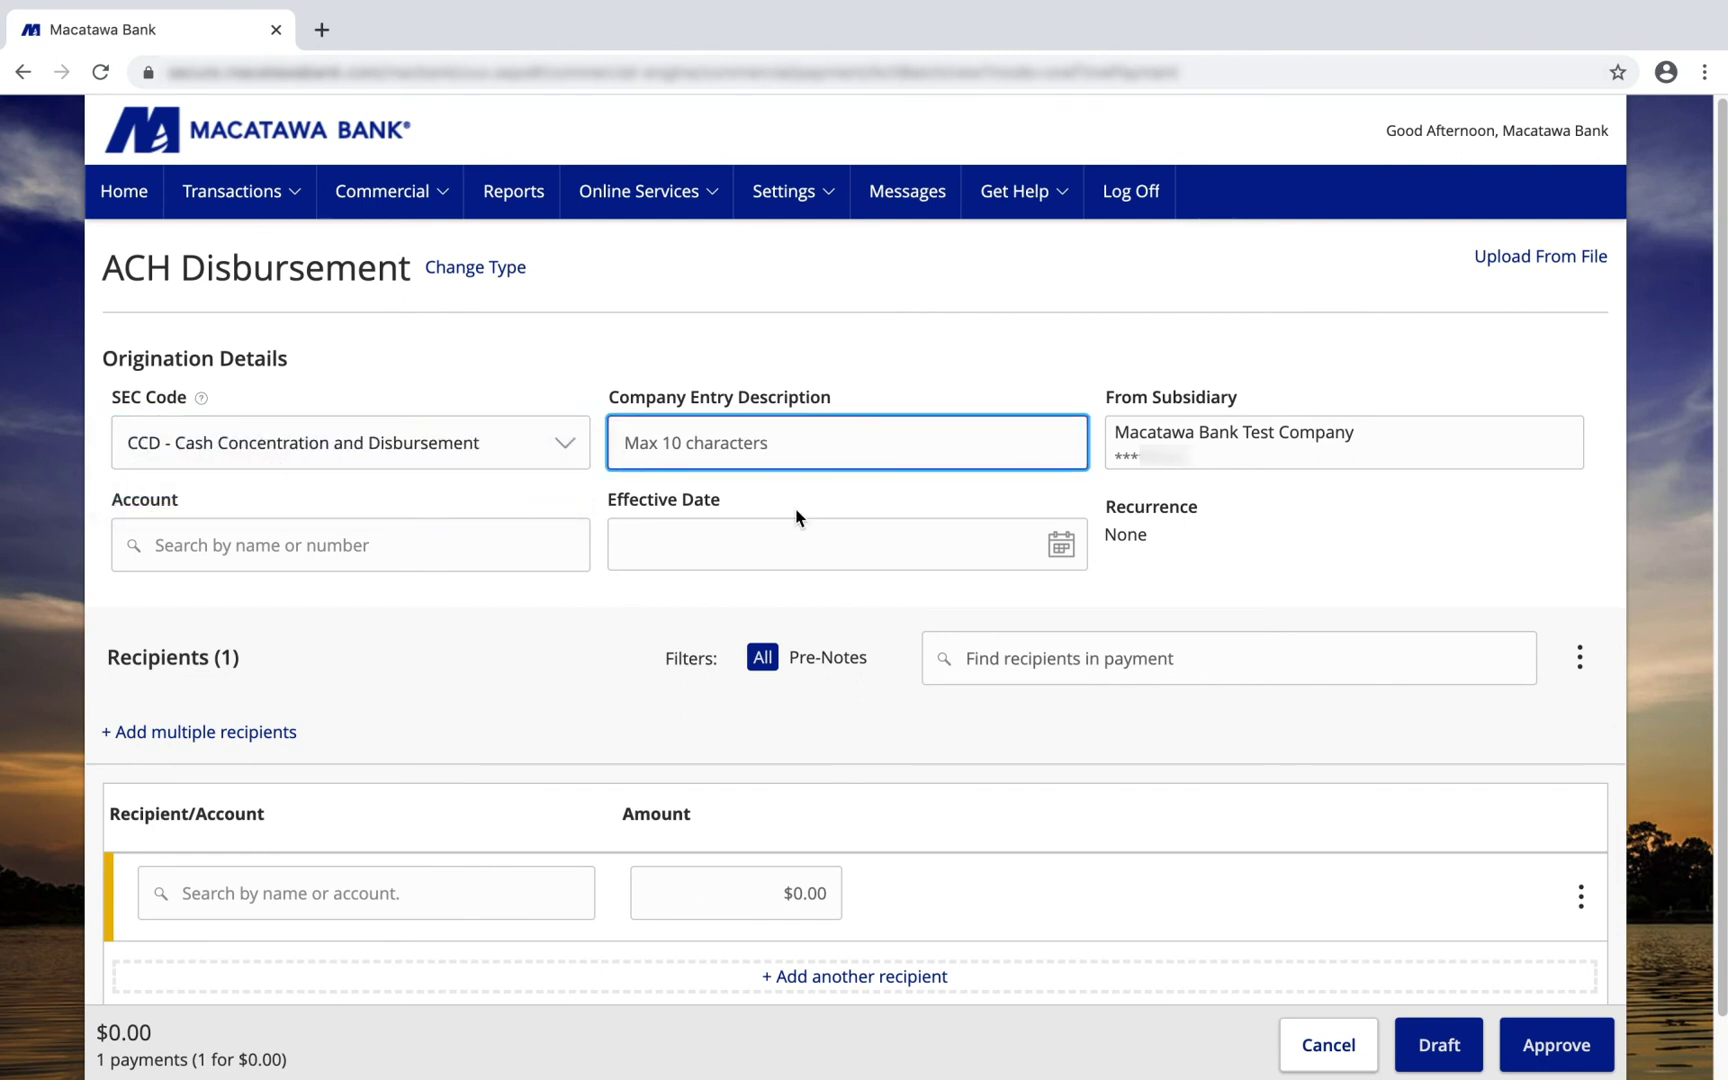
text(Test)
click(355, 540)
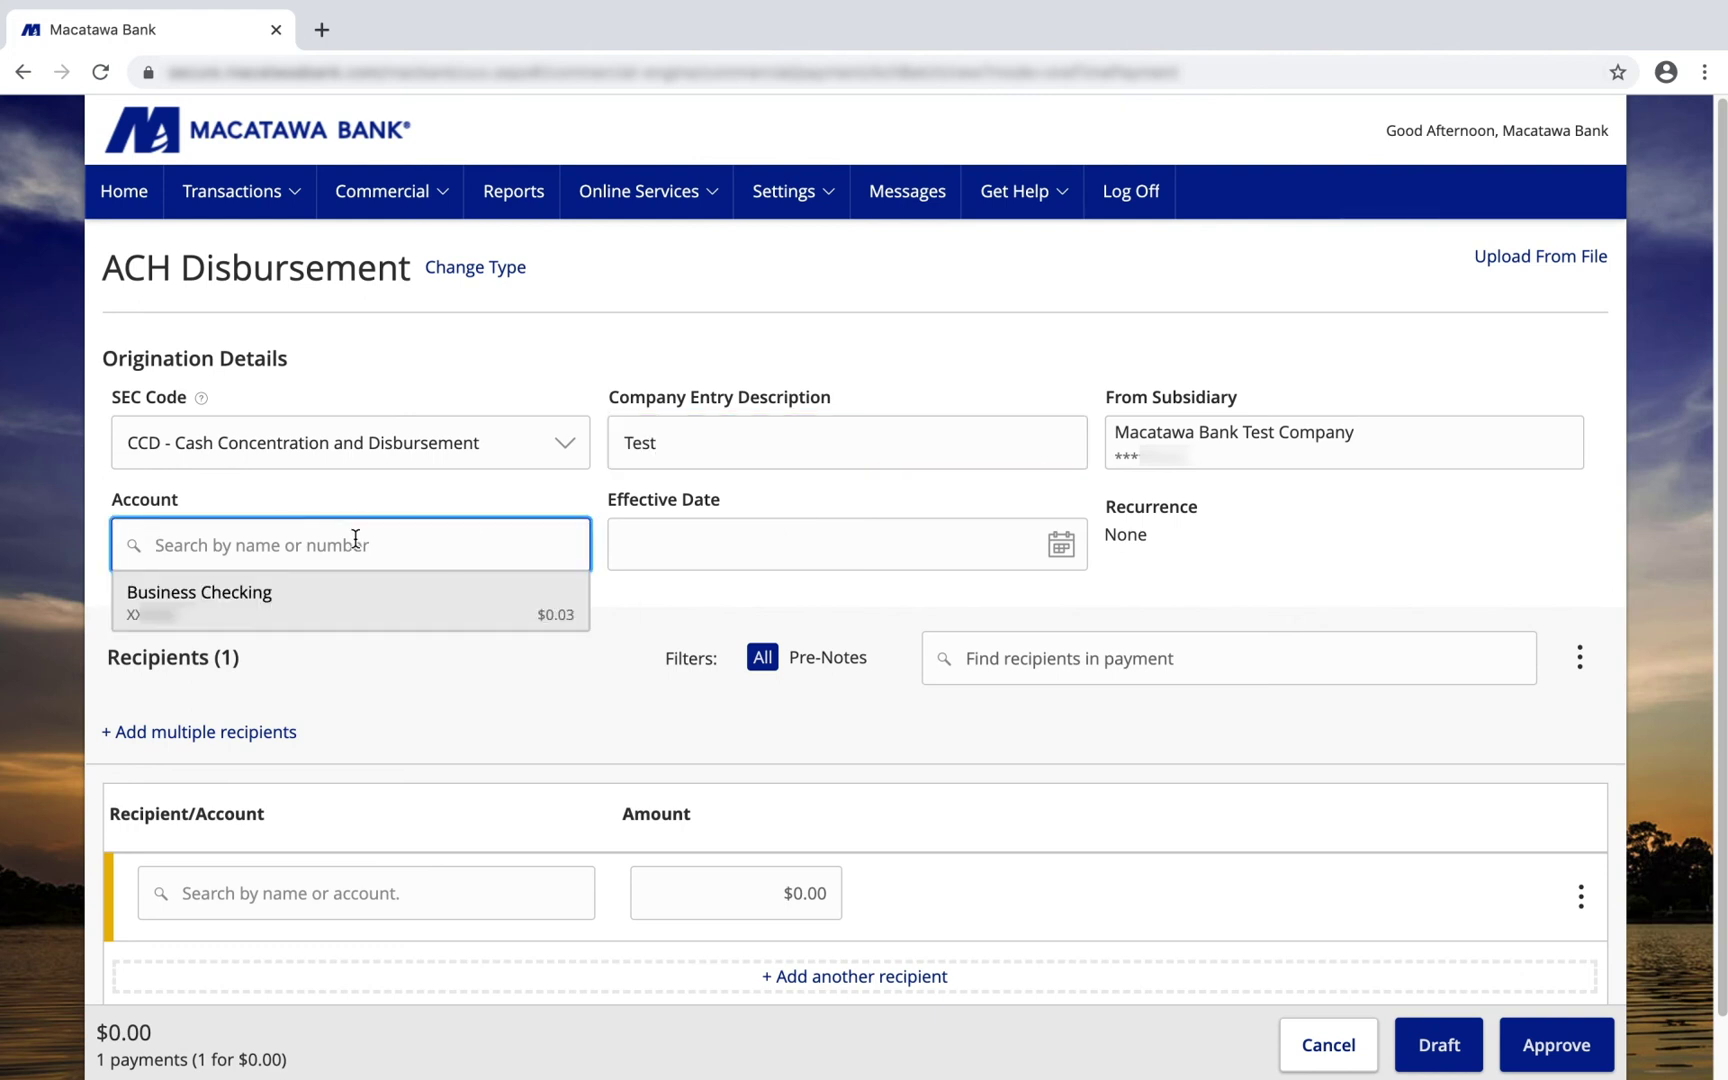
click(361, 602)
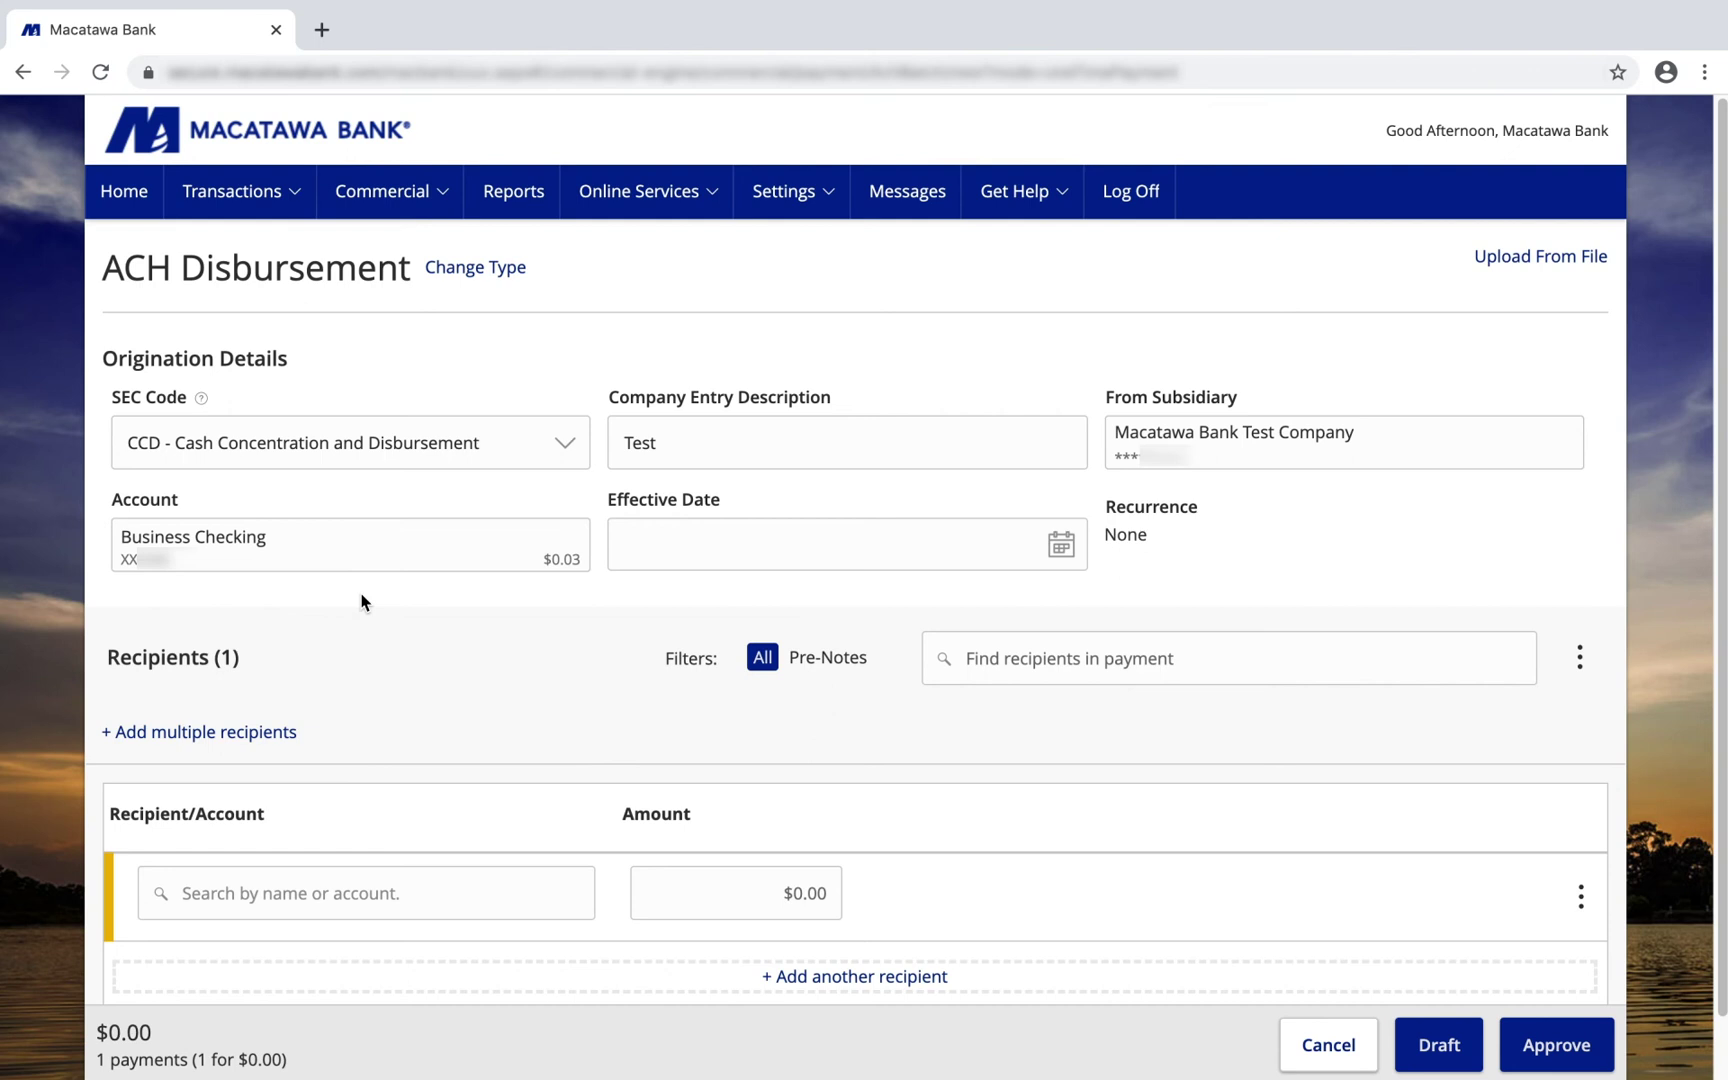
click(986, 543)
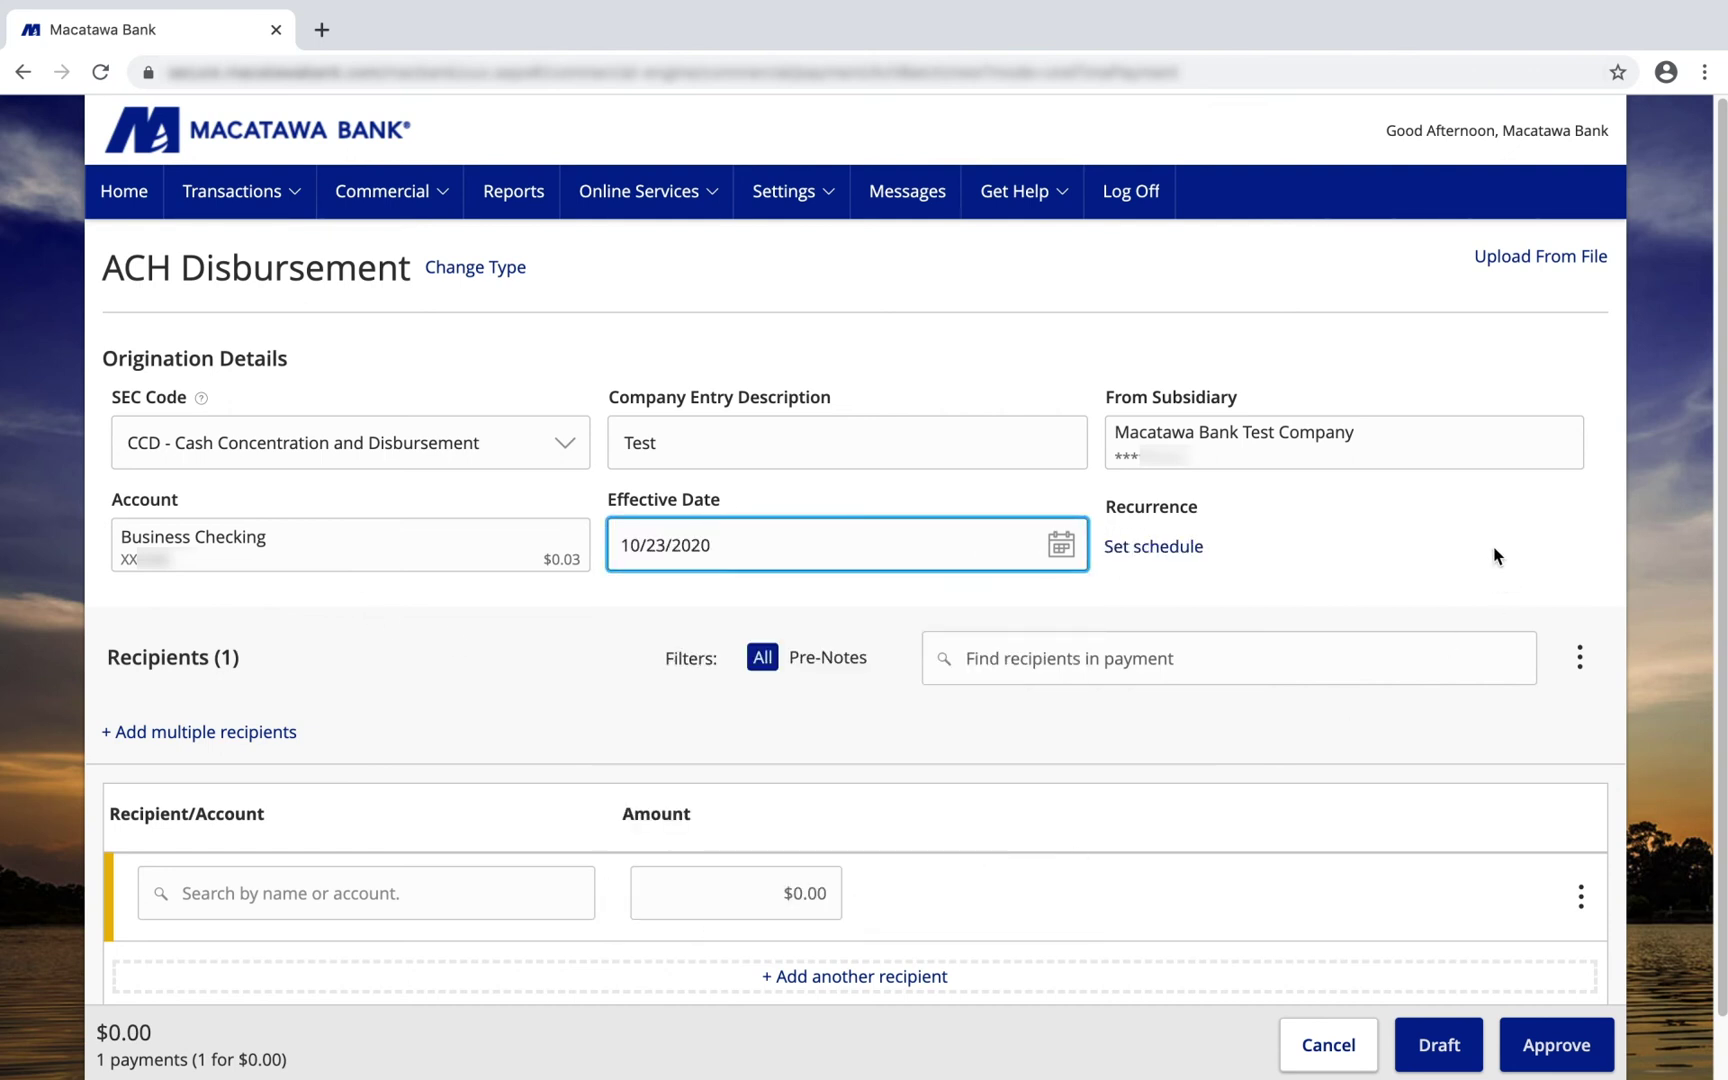
scroll(1493, 555, down, 1)
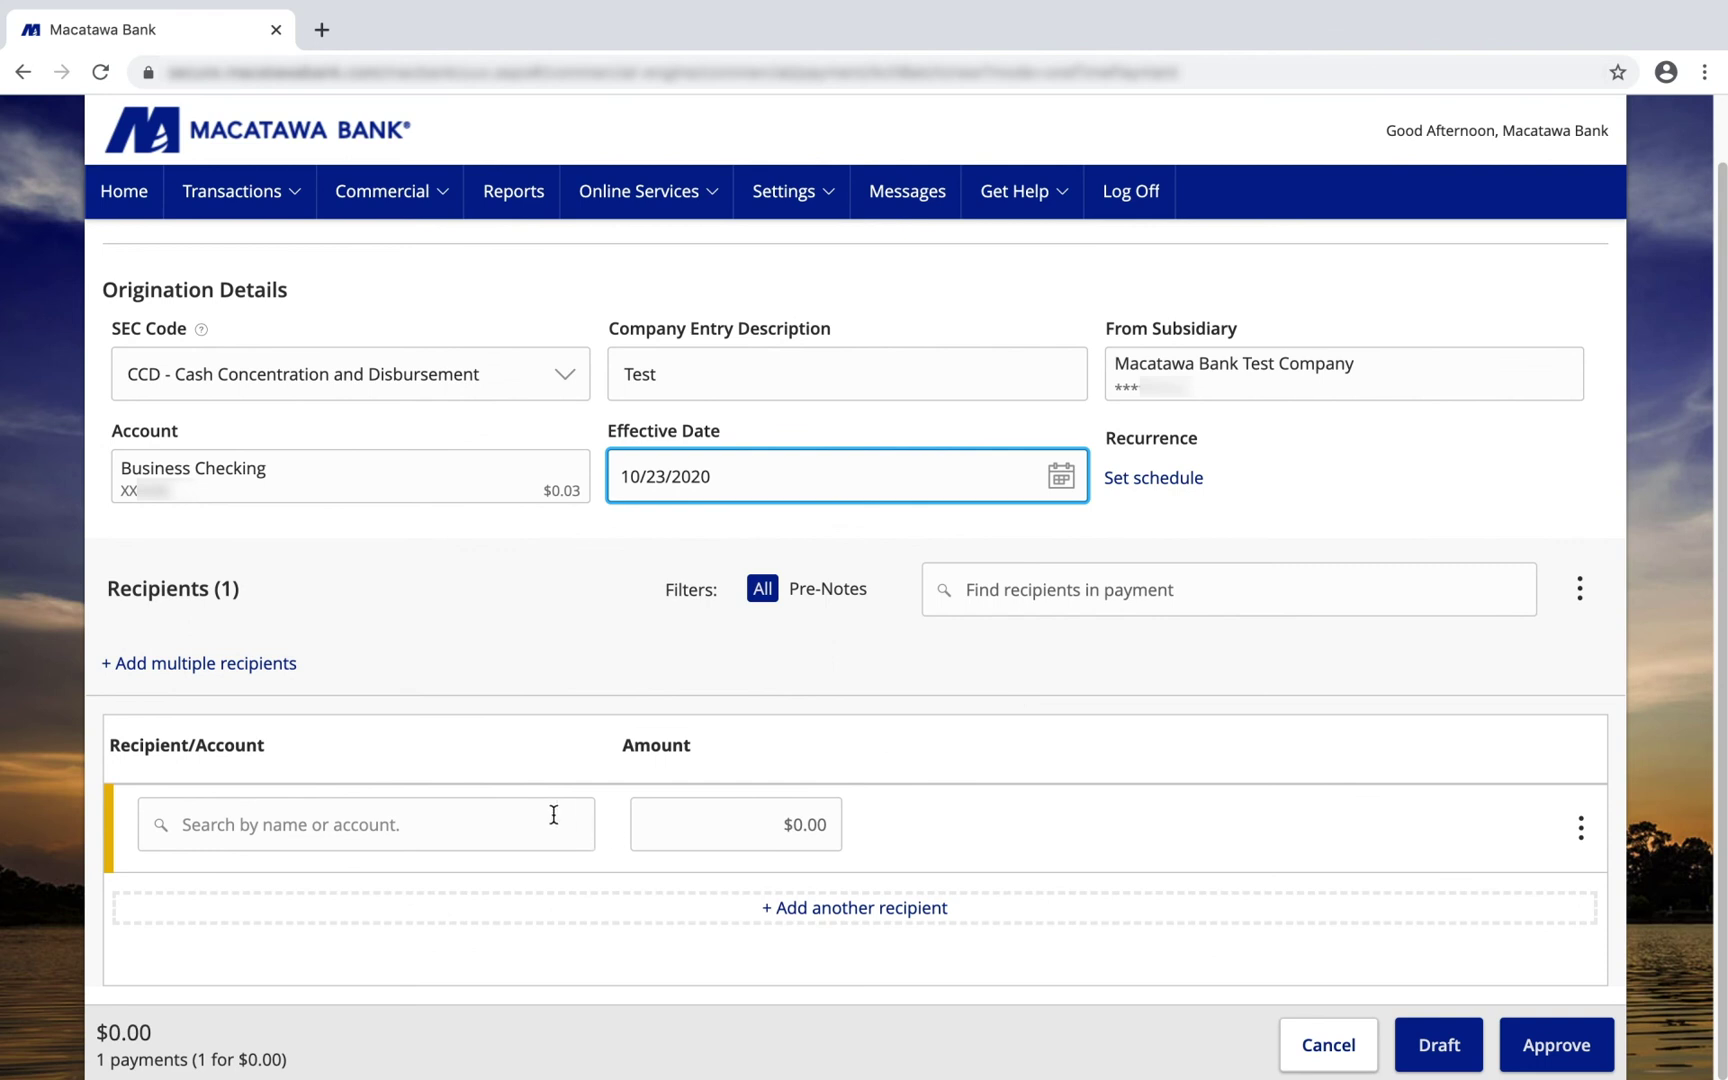
Pay $500.00 to the first saved checking recipient and submit the disbursement for processing.
click(462, 819)
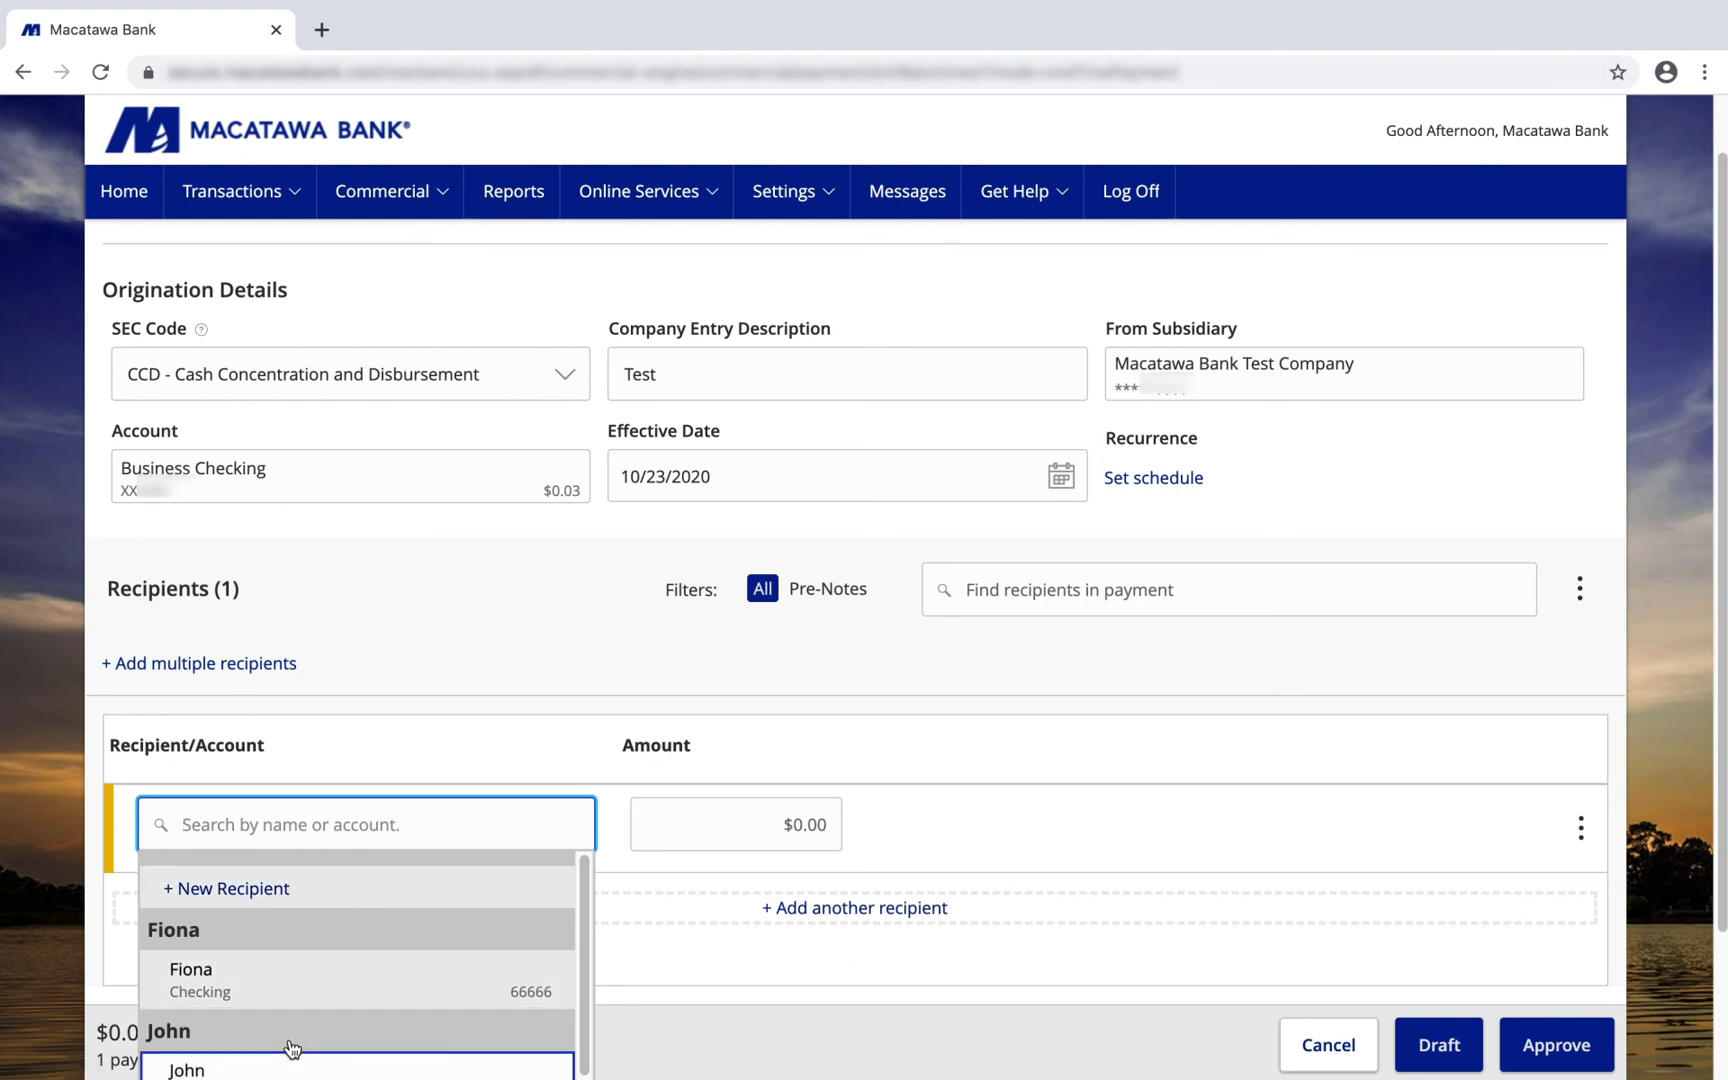
click(299, 998)
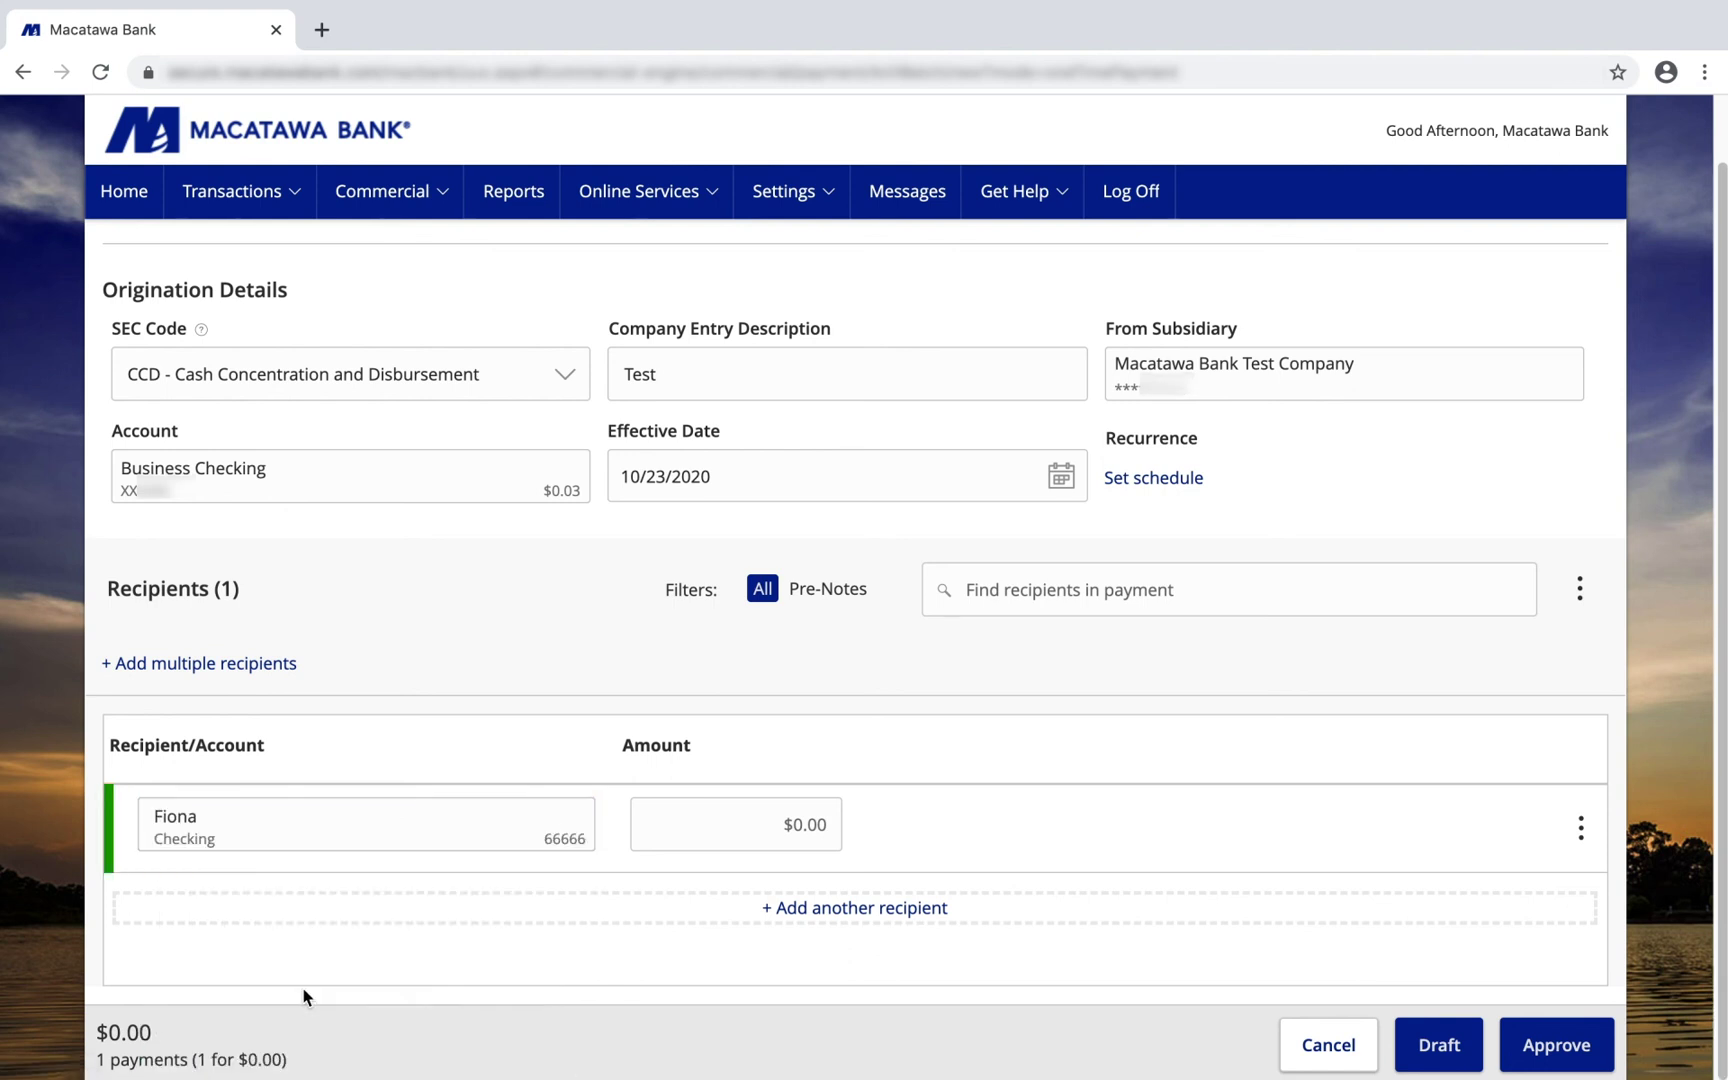
click(765, 824)
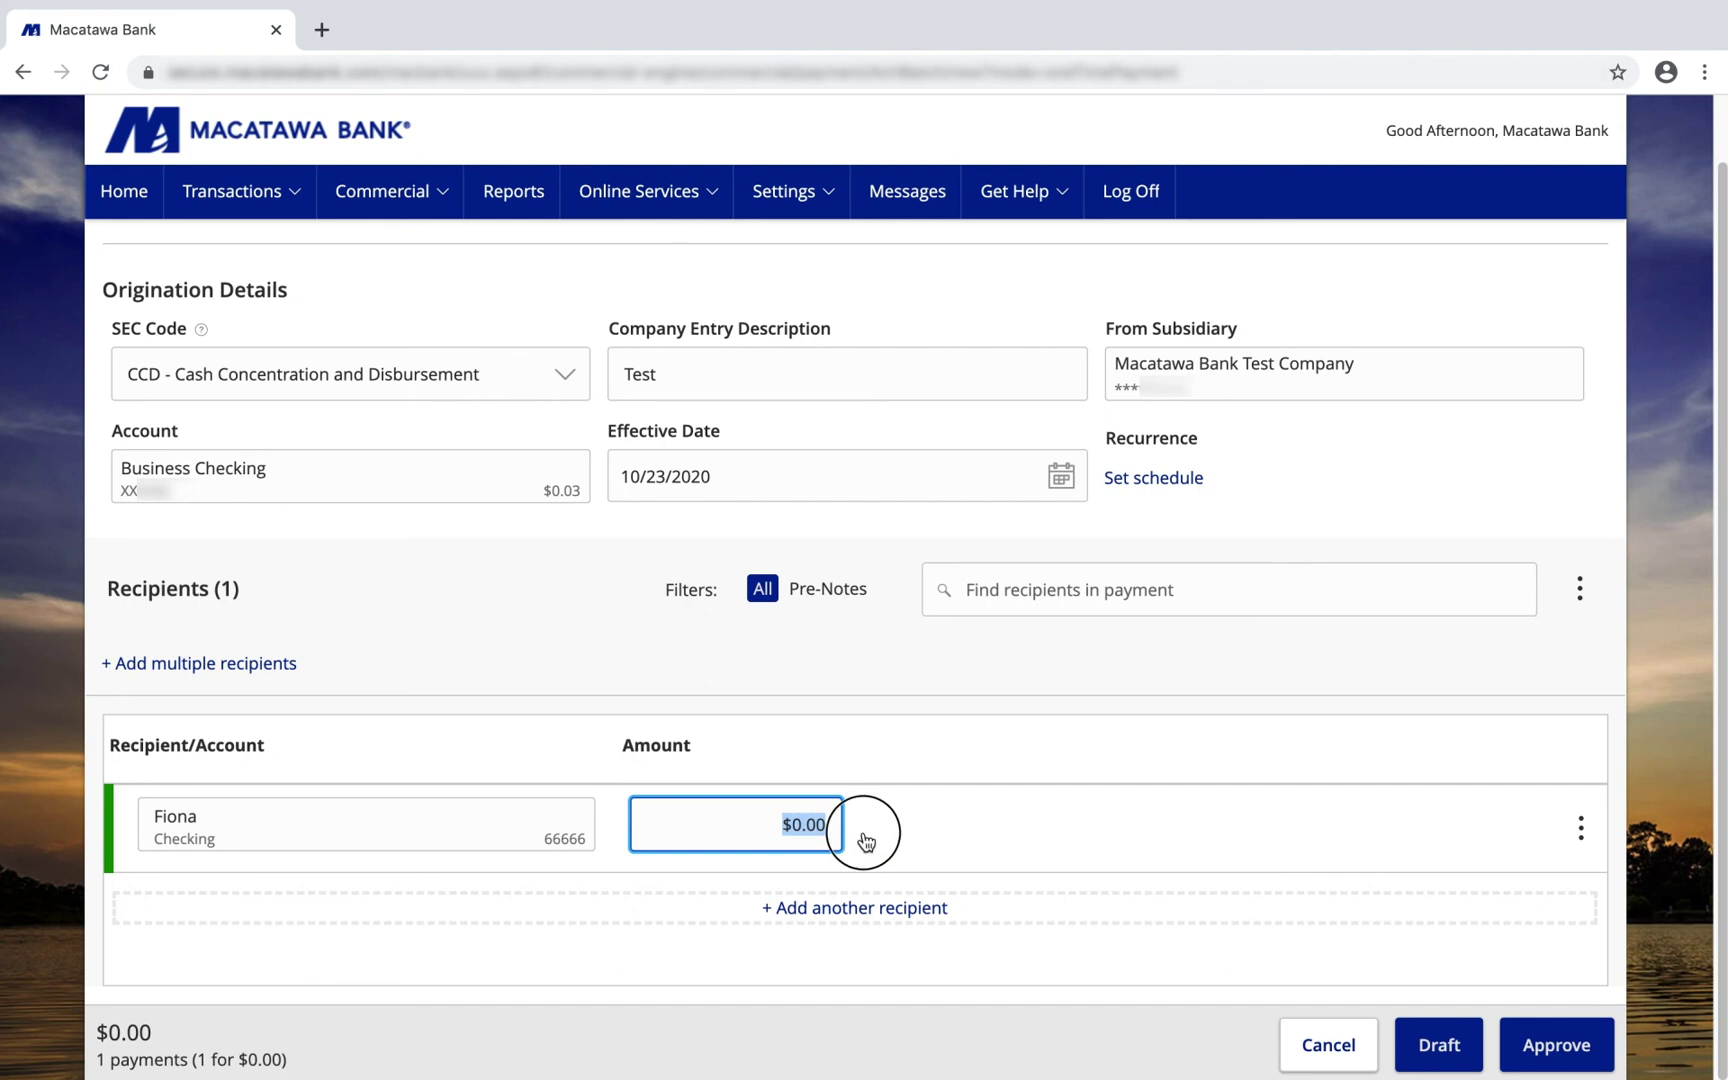
text(50)
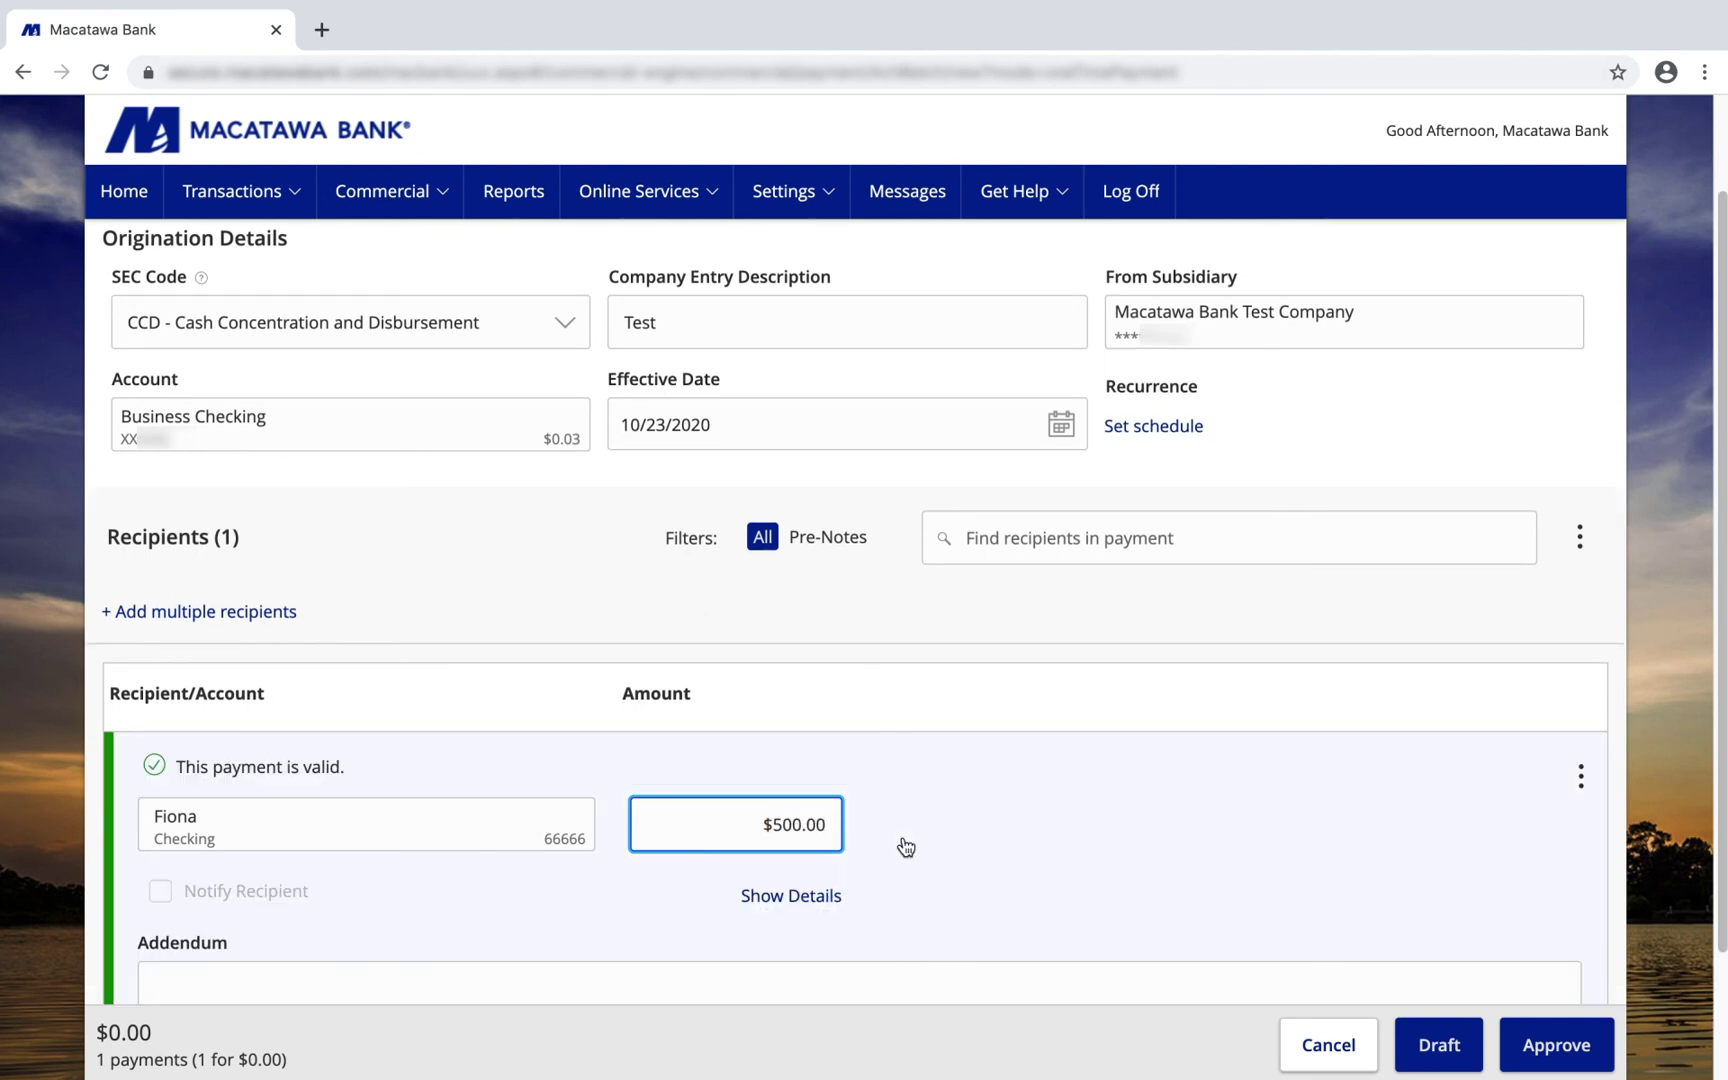
click(1040, 698)
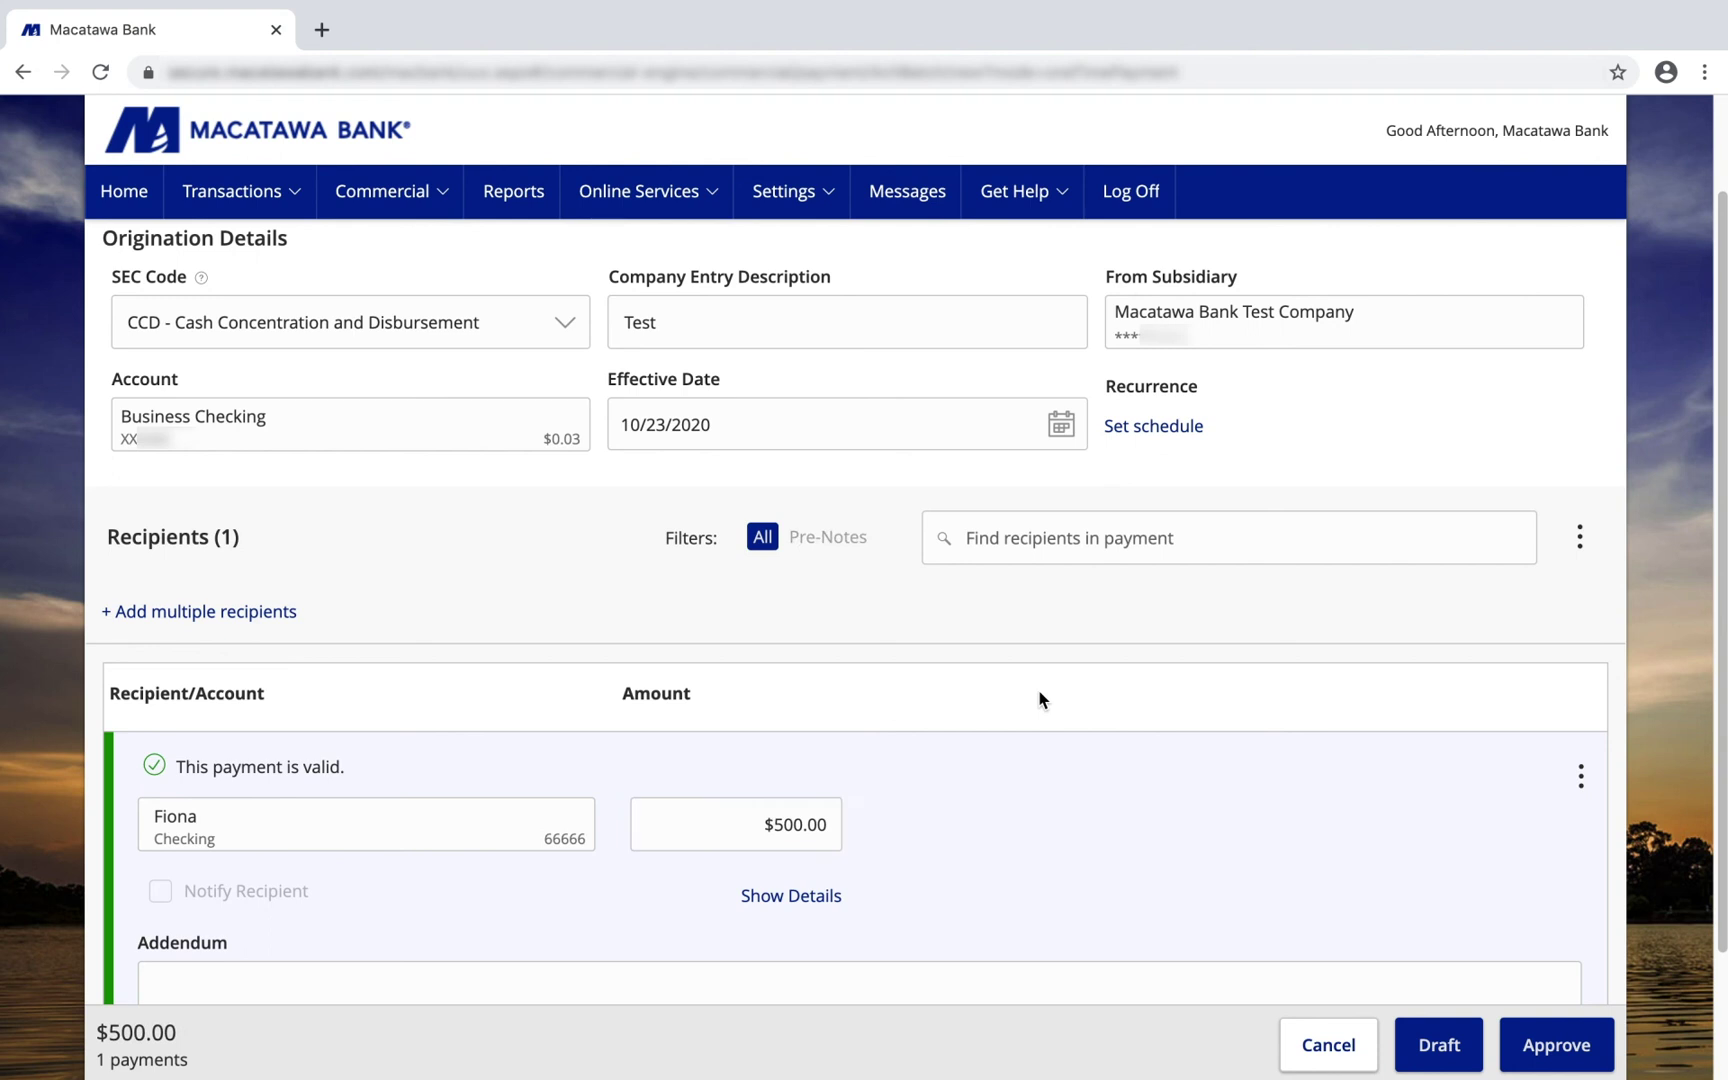
click(1444, 1056)
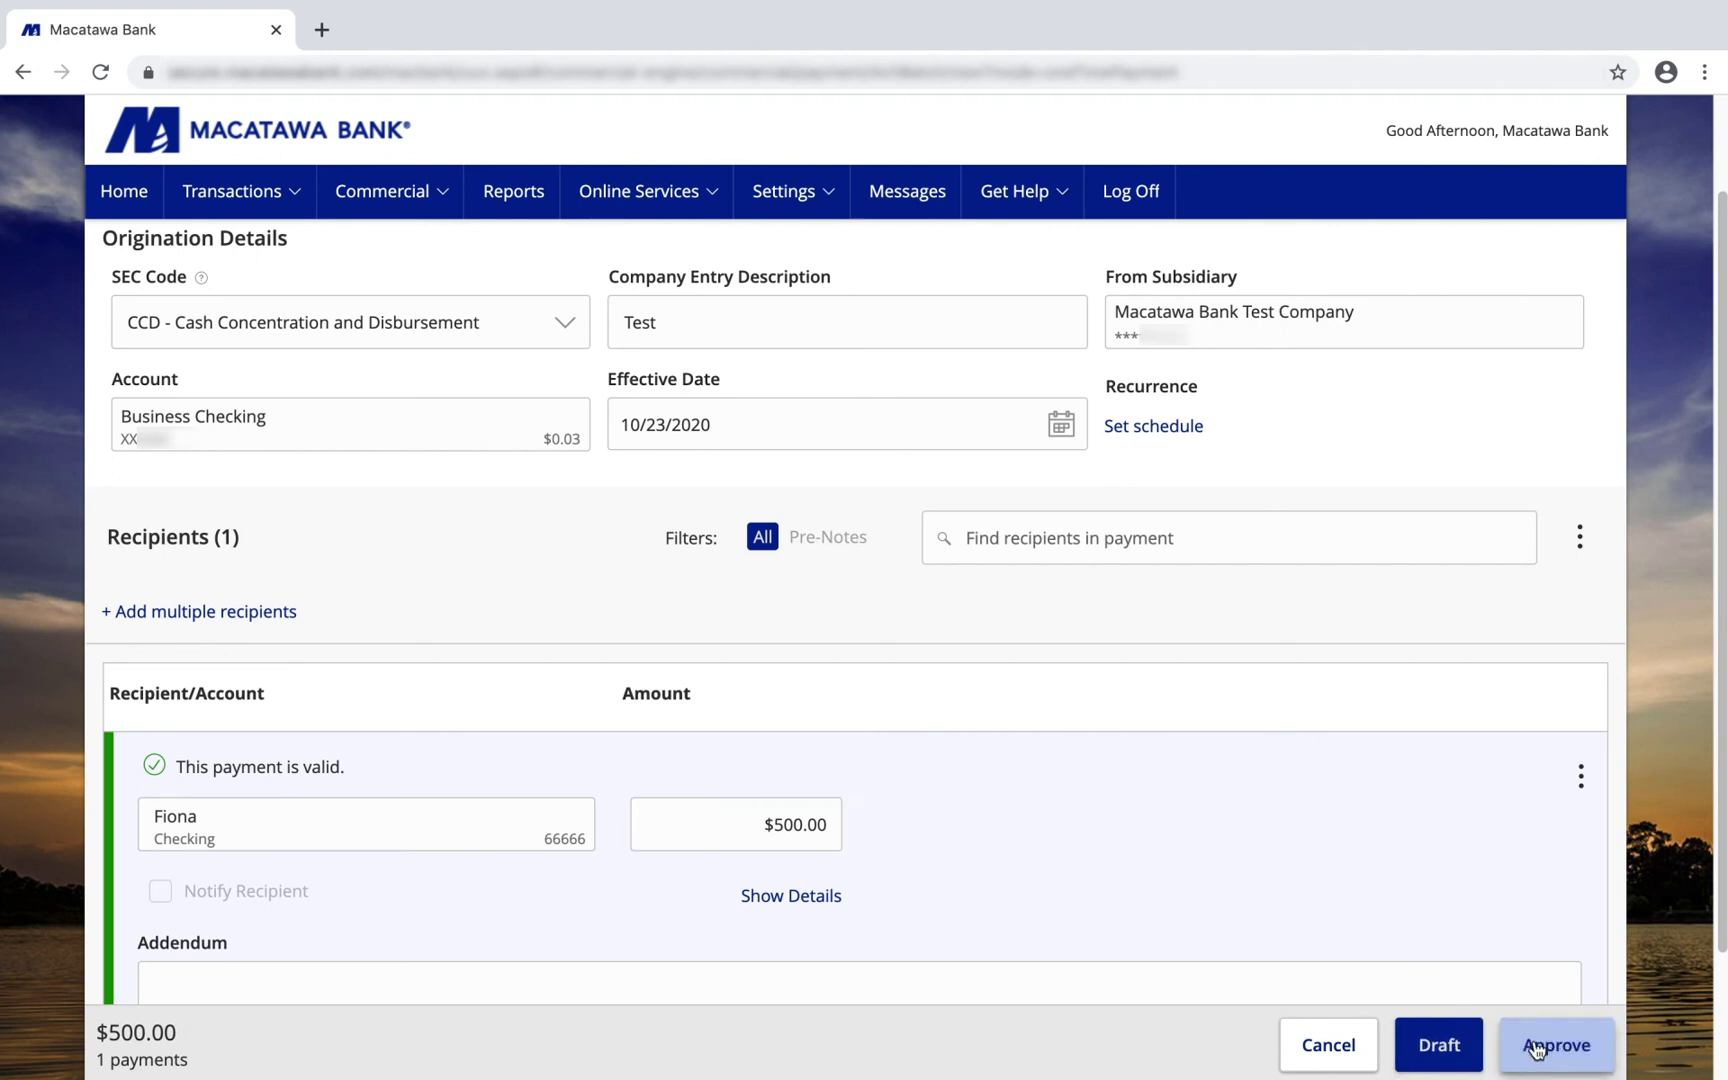
click(1447, 1055)
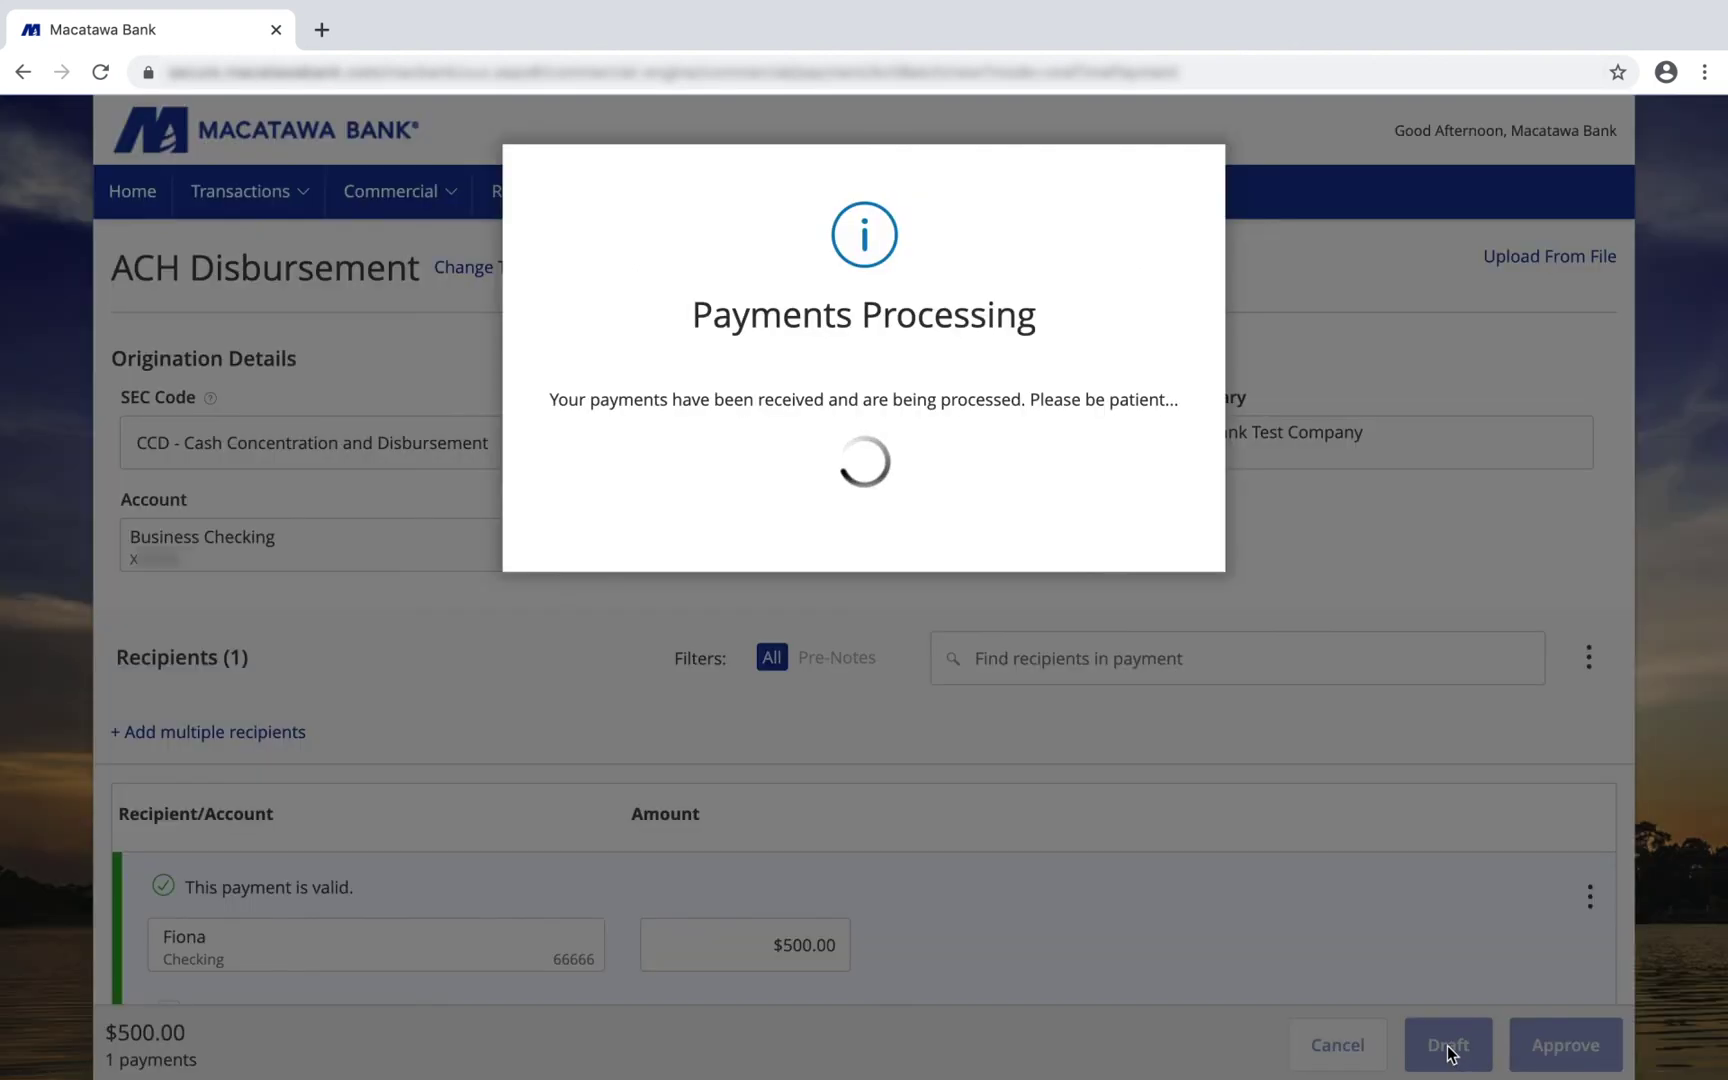